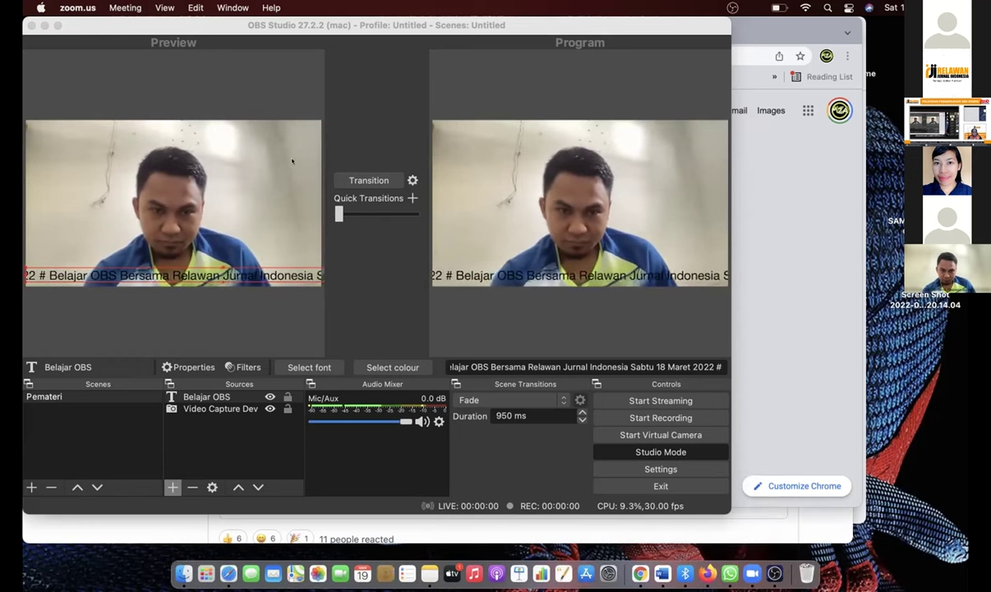
Try to start streaming without a stream URL and open the Stream settings
left_click(667, 427)
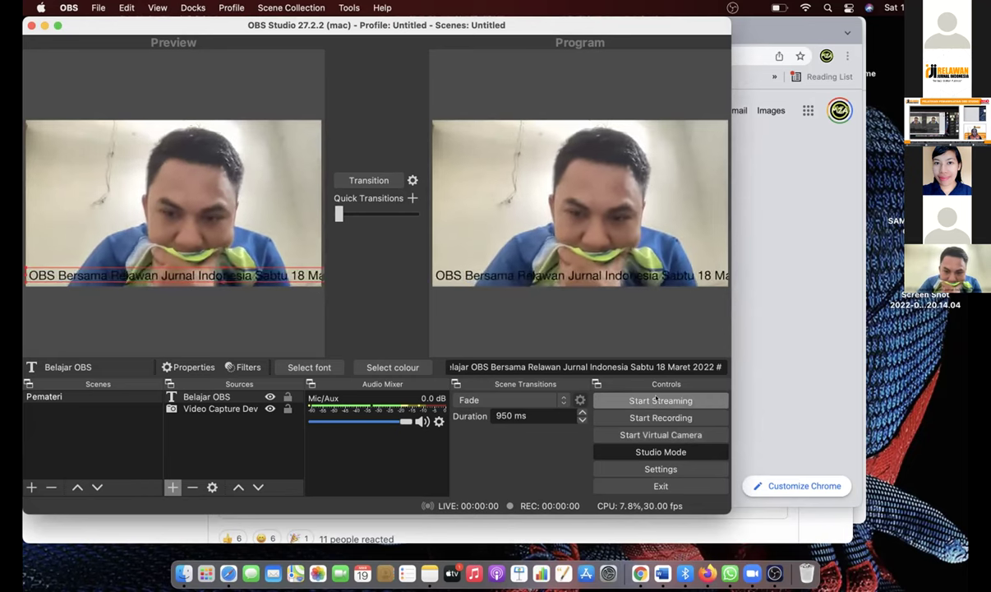
left_click(656, 399)
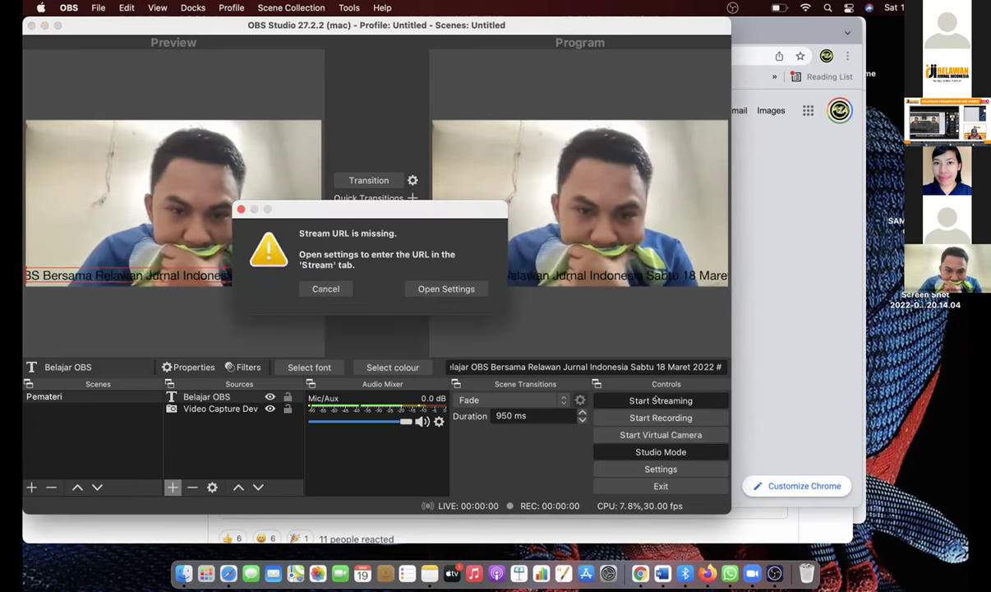
left_click(446, 288)
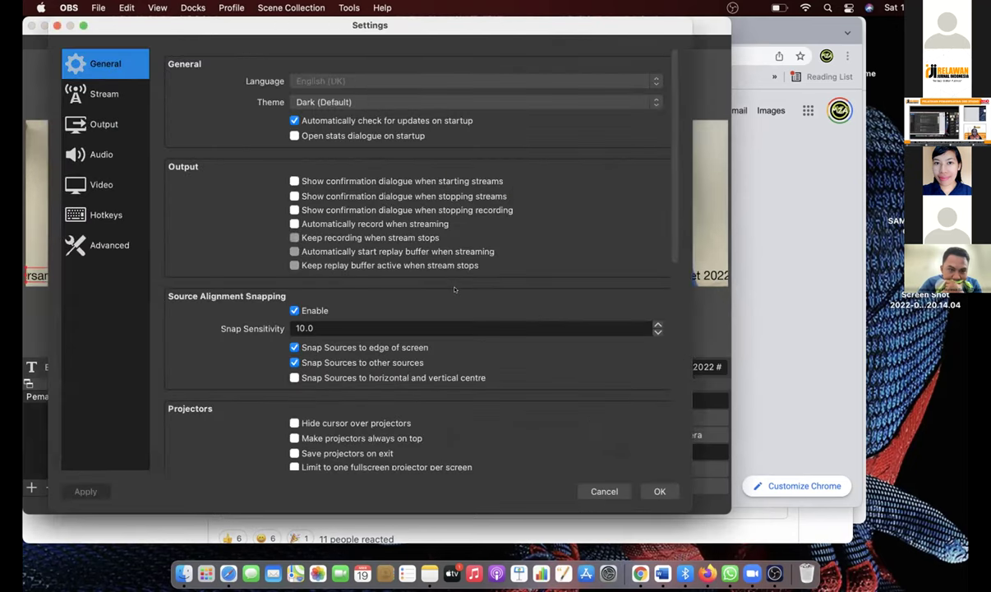
left_click(98, 97)
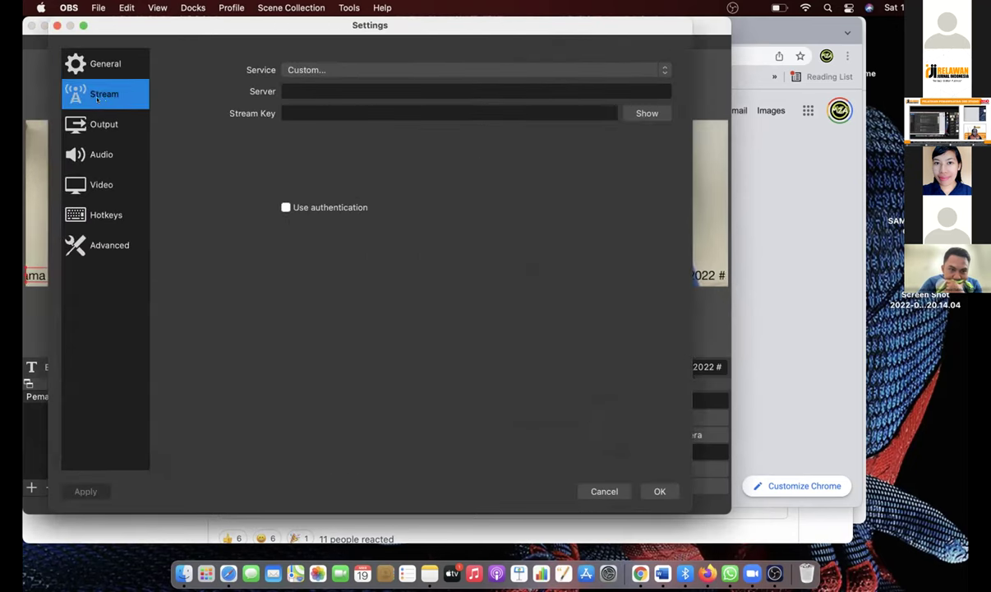
Try YouTube - RTMPS as the streaming service with the stream key option, and cancel the settings
left_click(355, 71)
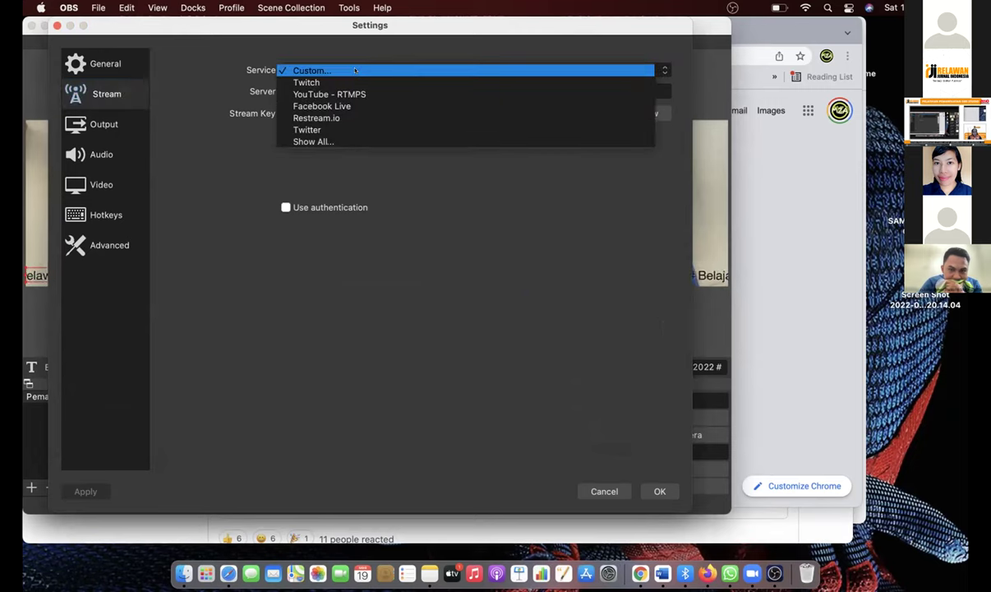
left_click(355, 71)
left_click(343, 89)
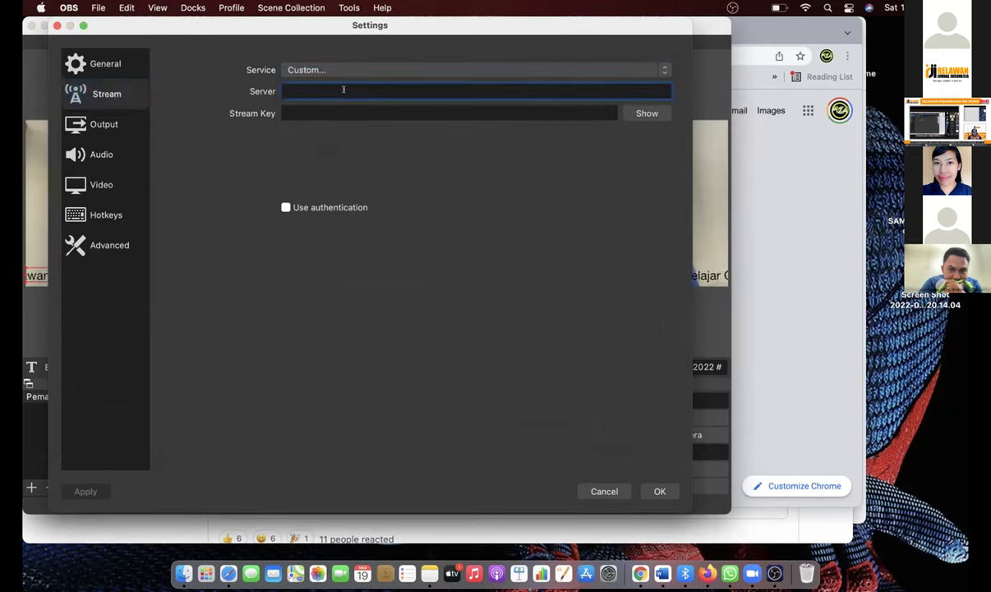
left_click(344, 70)
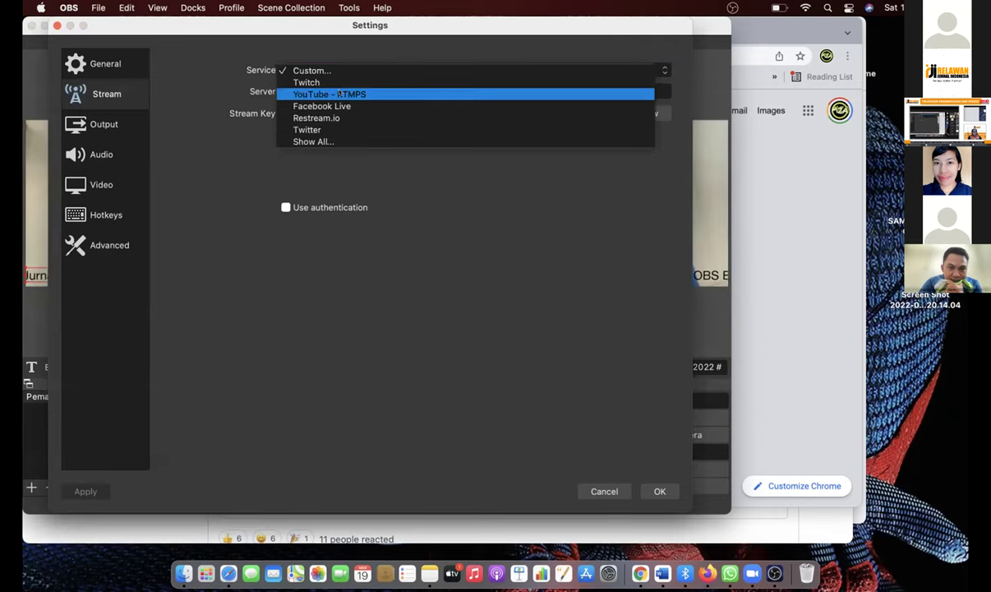
left_click(340, 93)
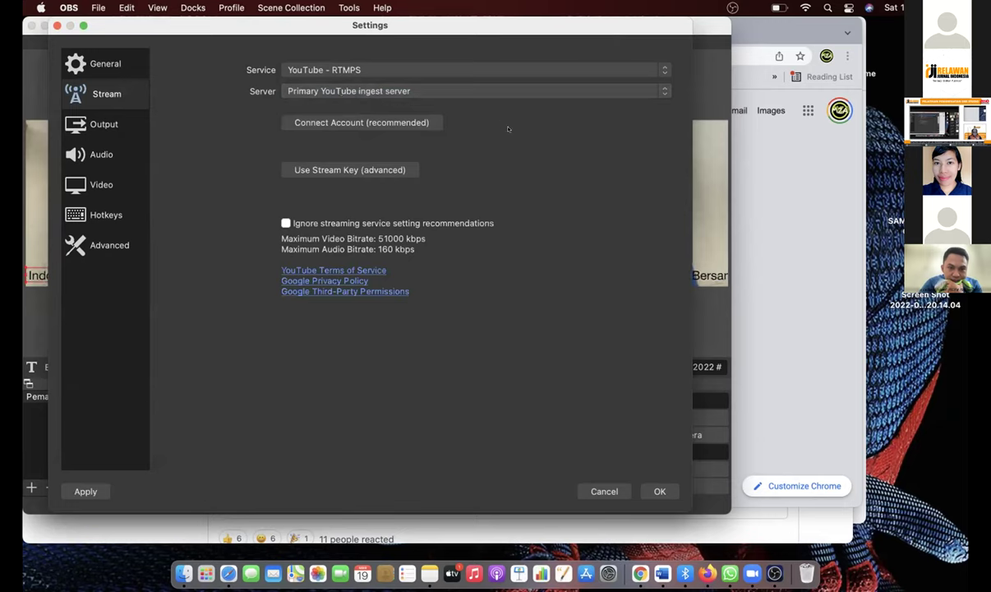
left_click(365, 168)
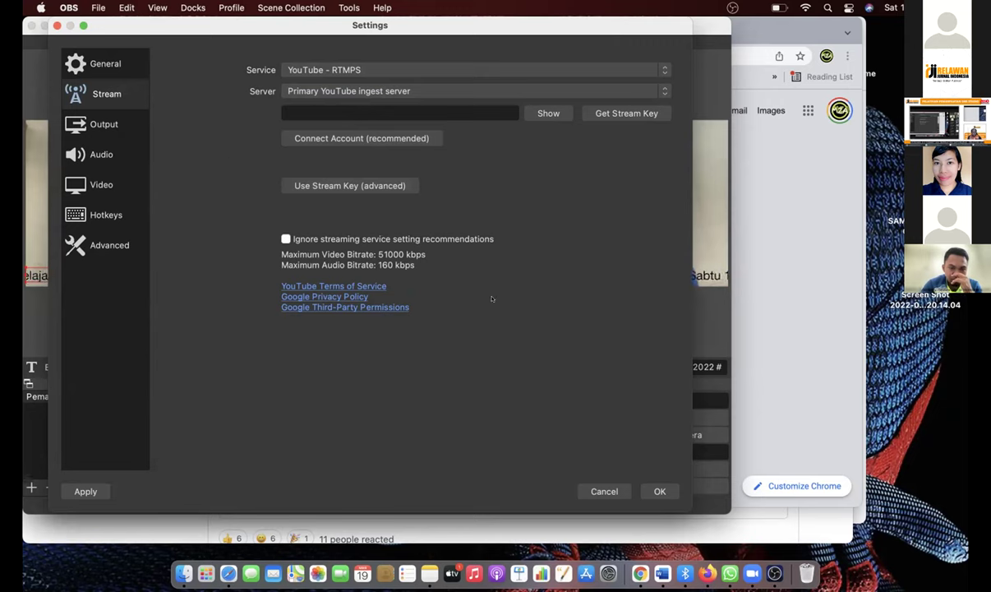
left_click(605, 491)
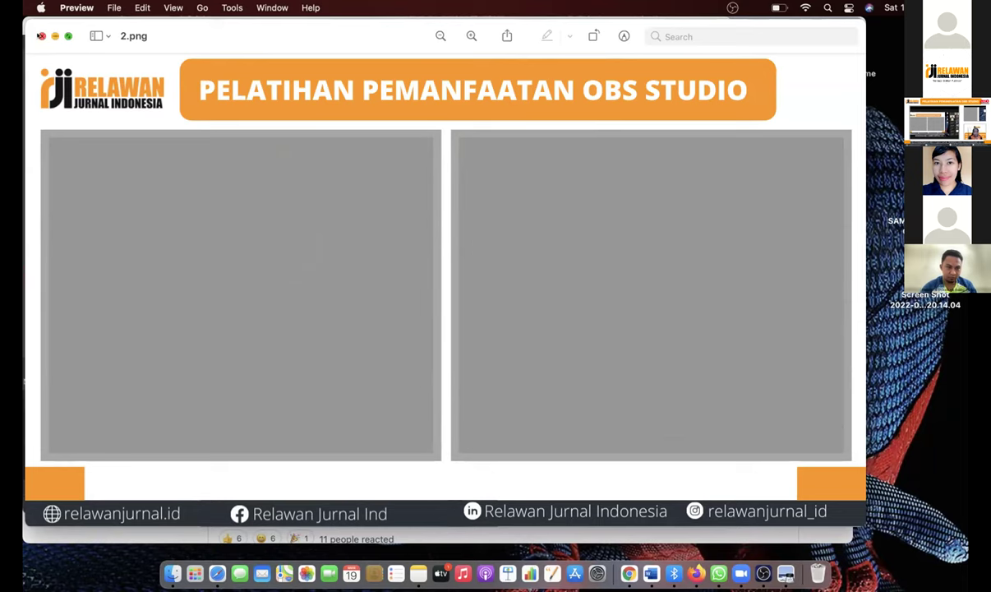
Close the 2.png image preview and add a new scene named LAYAR 2
left_click(41, 36)
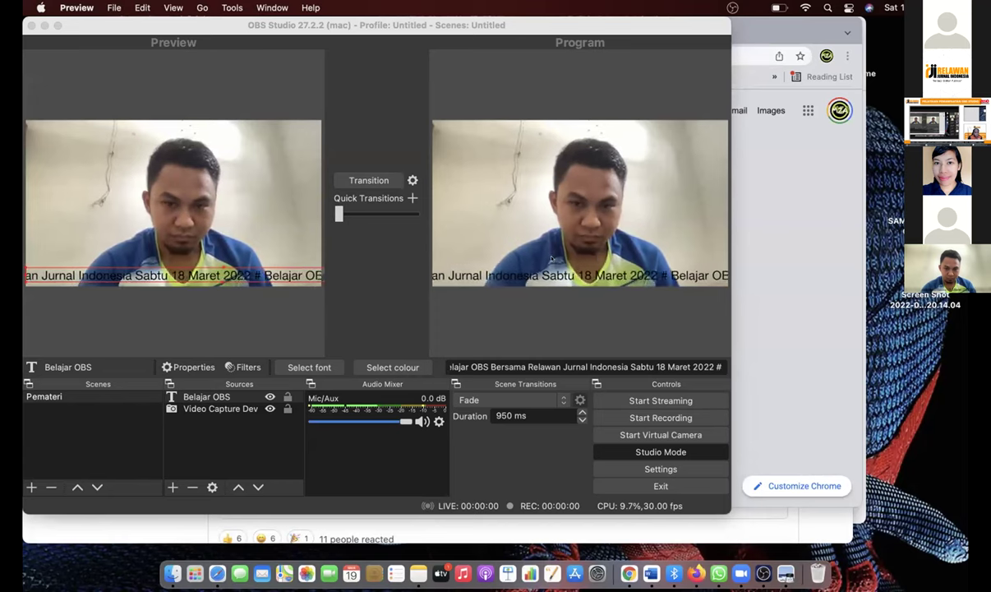
left_click(257, 209)
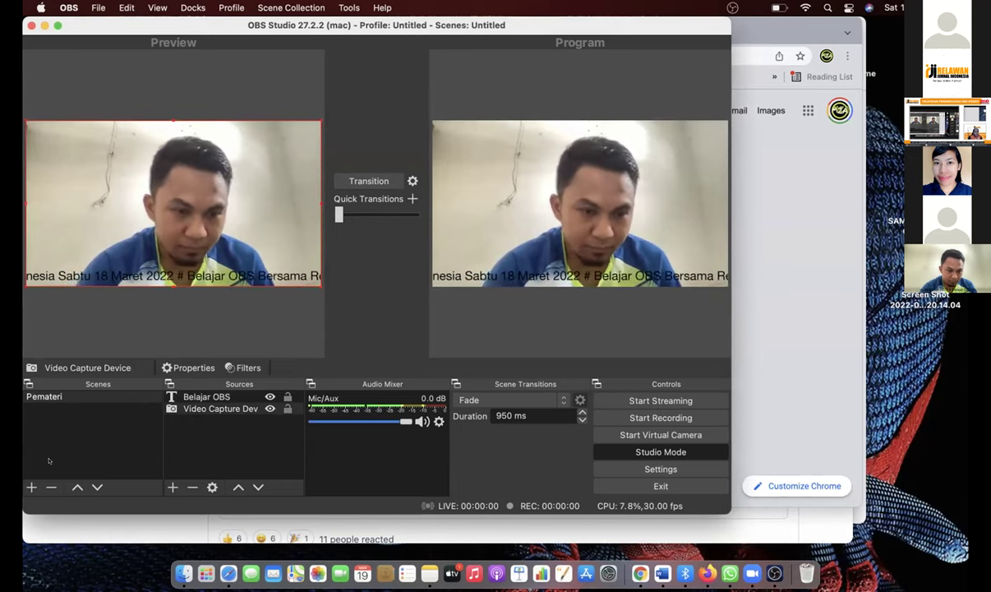
left_click(30, 487)
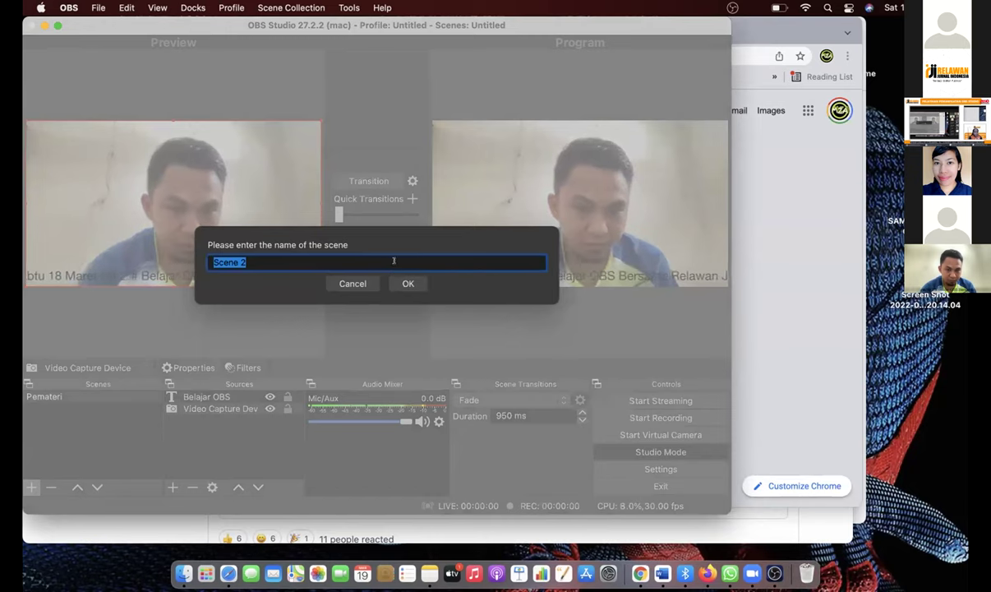
type("PEM")
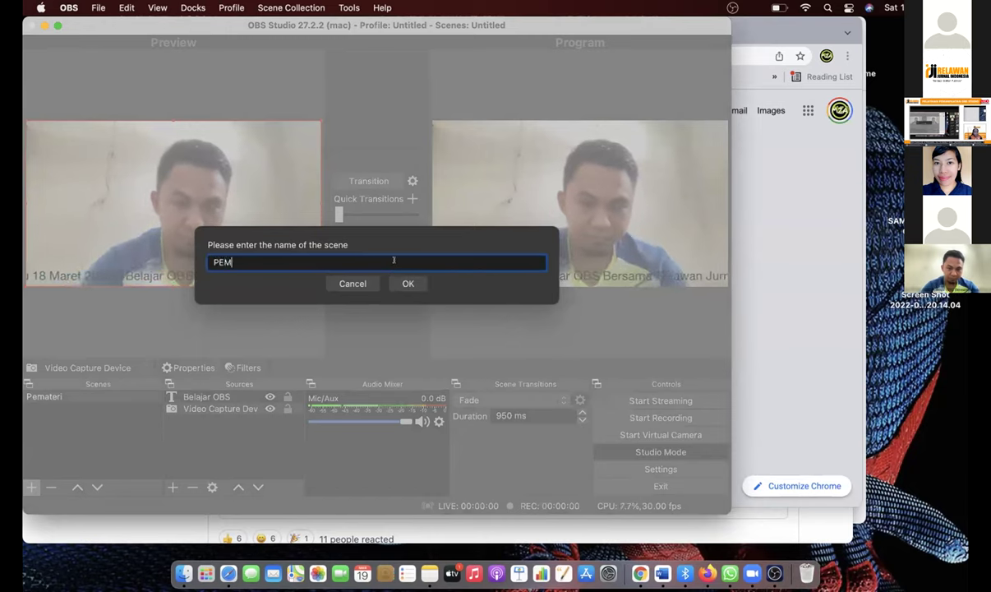
type("YAR D")
key("BackSpace")
type("2")
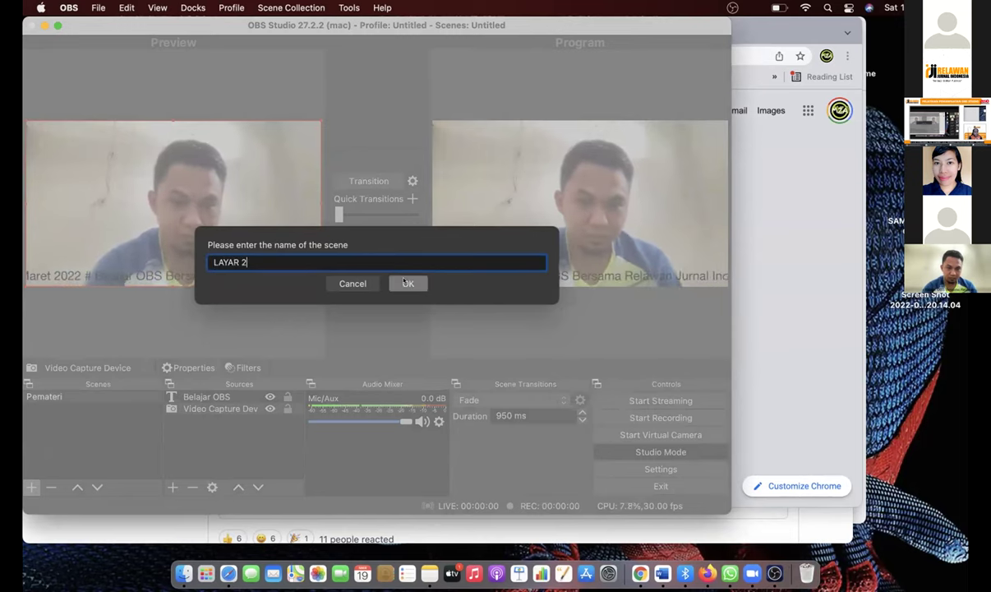
left_click(404, 283)
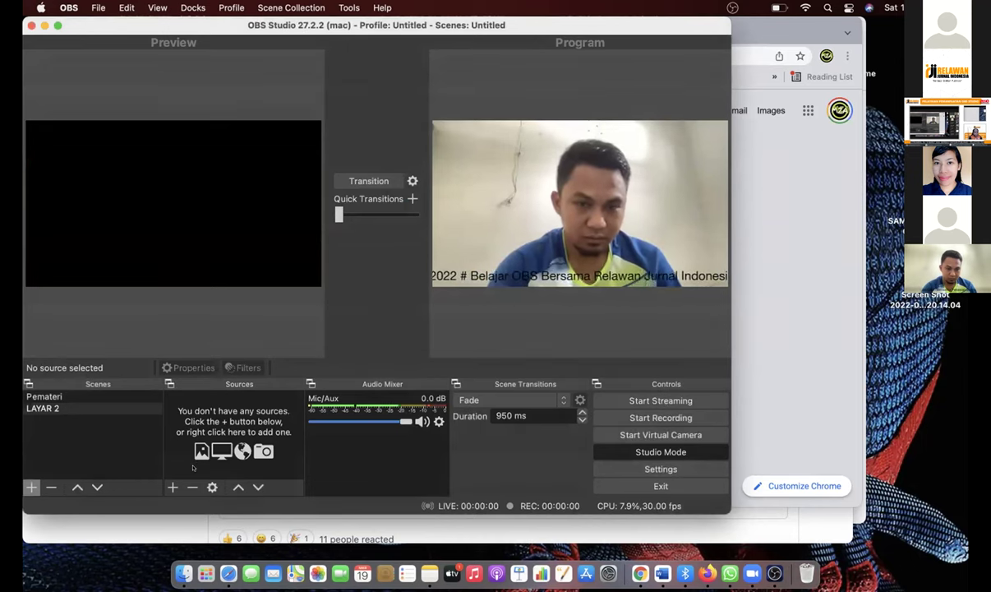
Add a new image source named BACKGROUND 2 to the LAYAR 2 scene
left_click(173, 486)
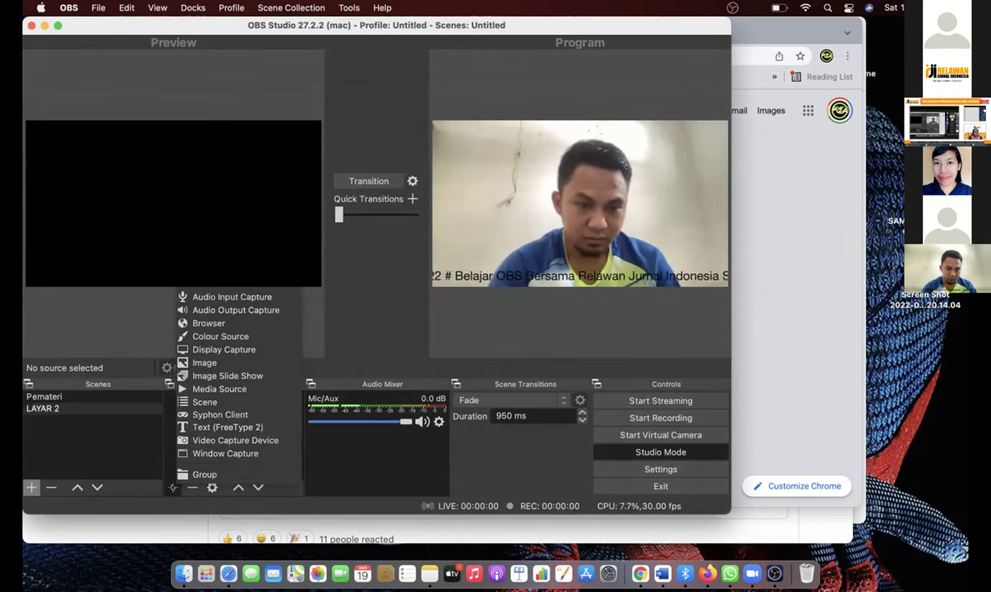
left_click(206, 363)
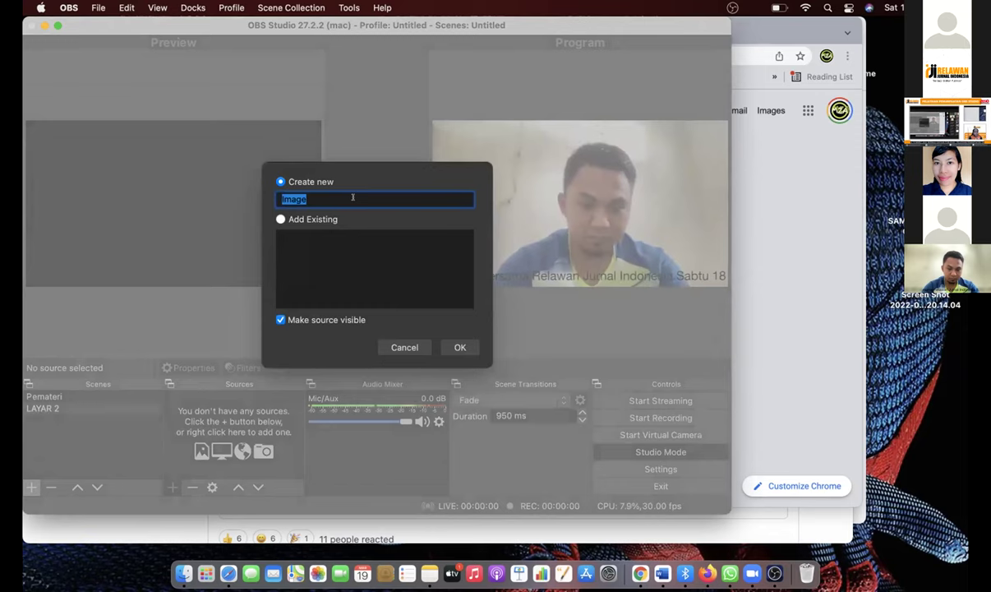
type("BACKGROUND 2")
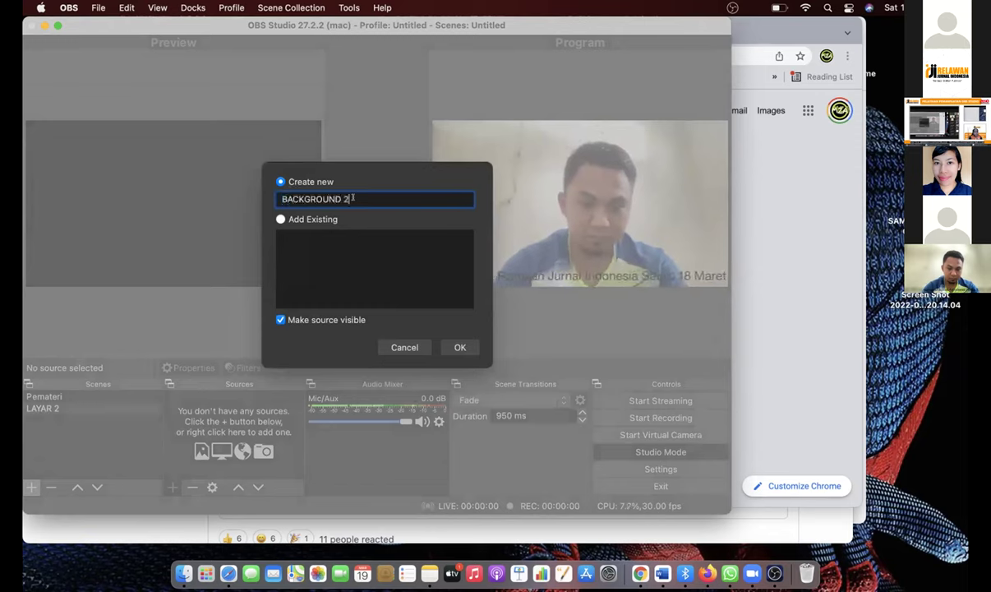
left_click(459, 347)
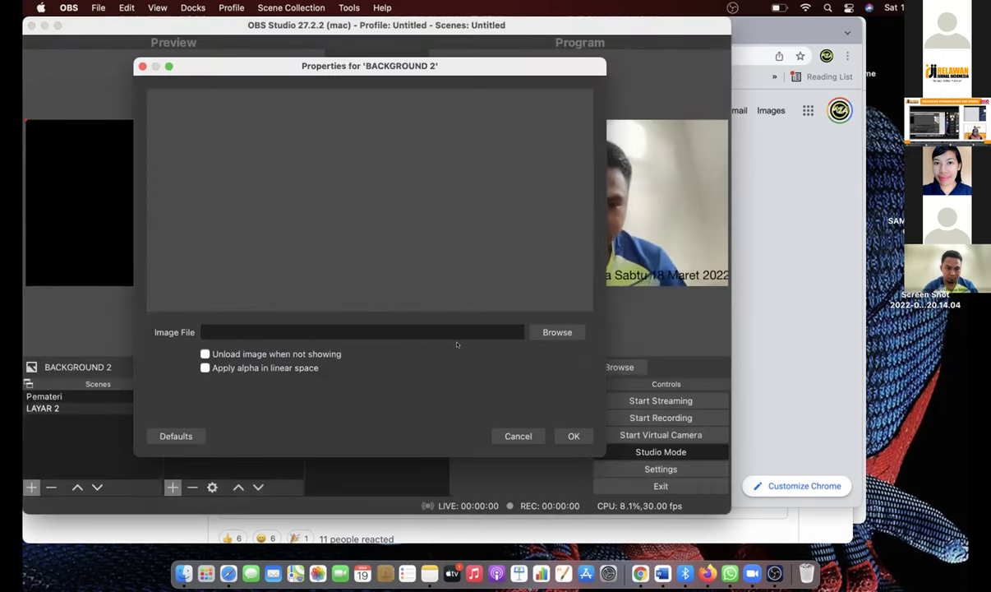
Load 2.png from the Downloads folder into BACKGROUND 2, allowing folder access, and enlarge the image to fill the canvas
left_click(536, 332)
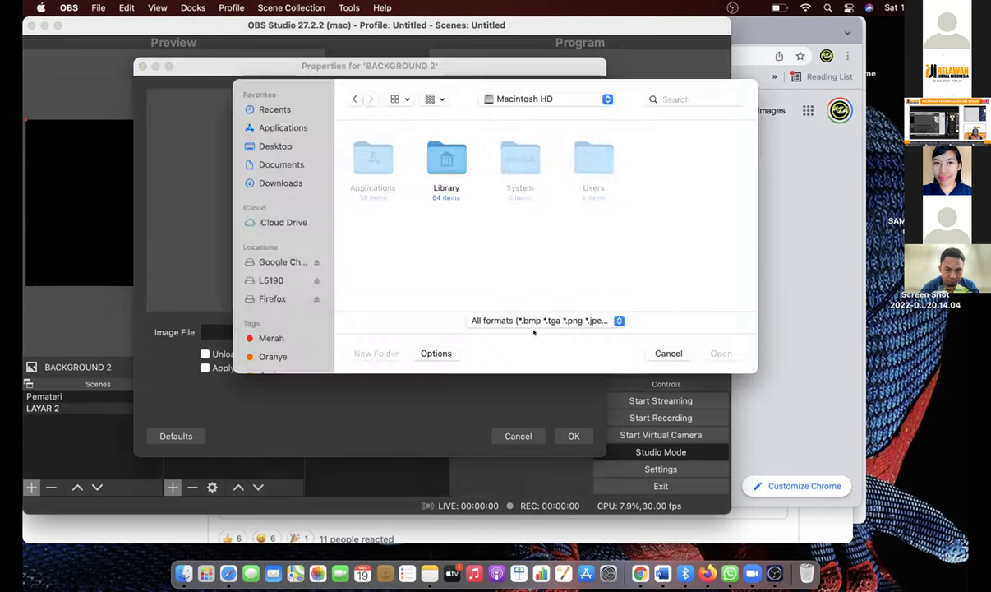
left_click(279, 181)
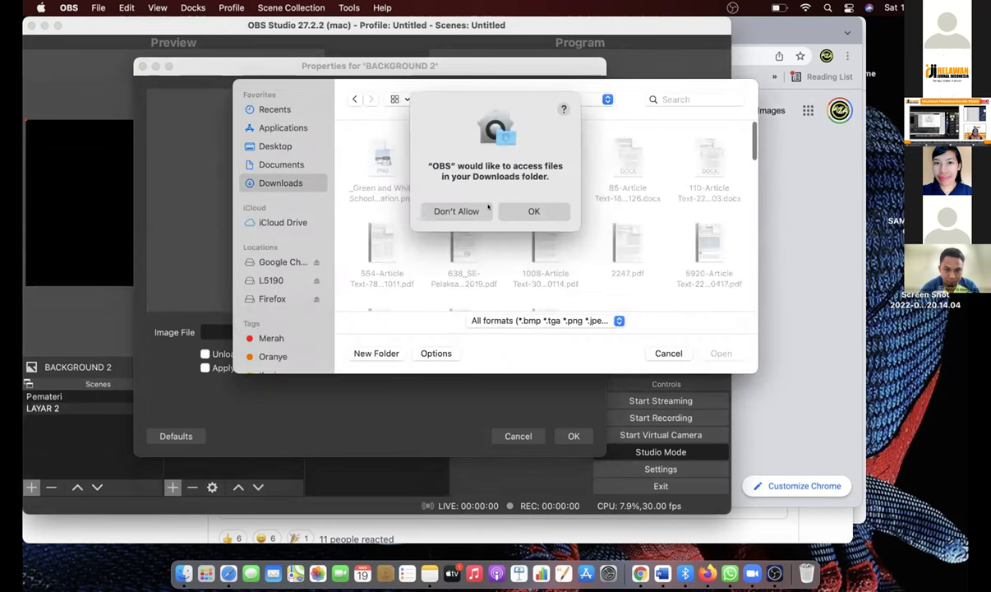
left_click(533, 211)
left_click(466, 160)
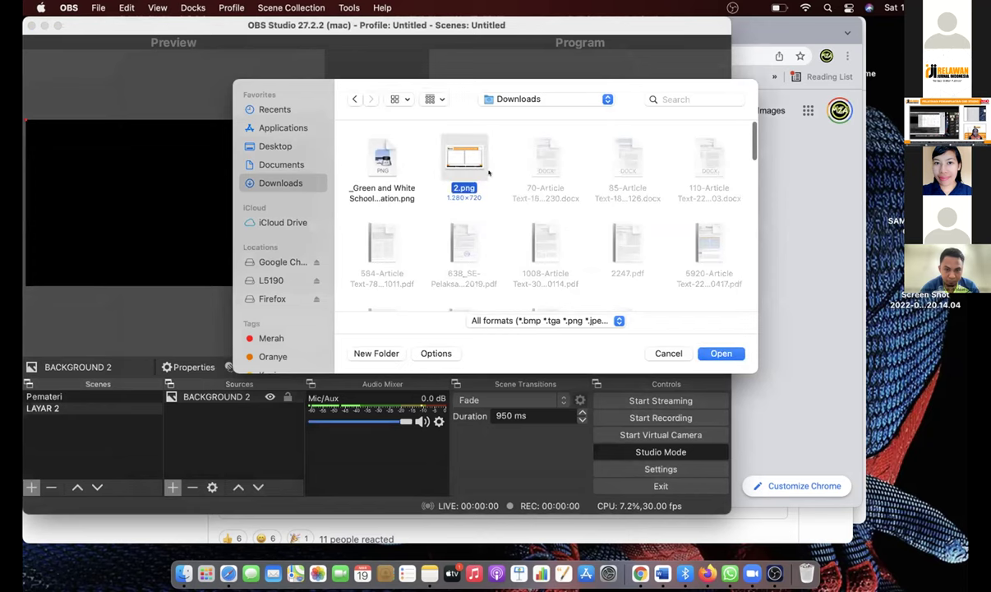
left_click(717, 354)
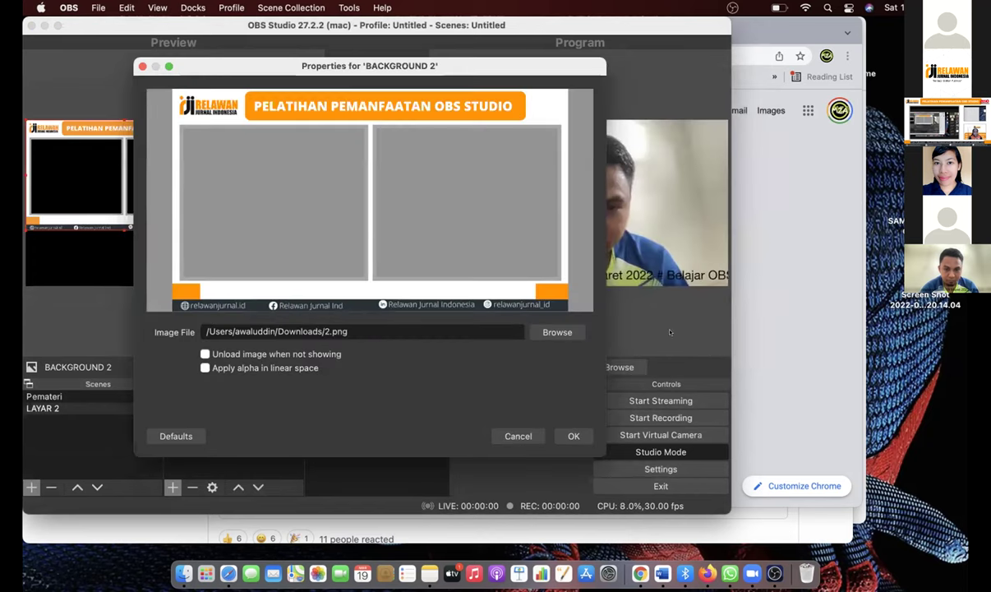
left_click(573, 435)
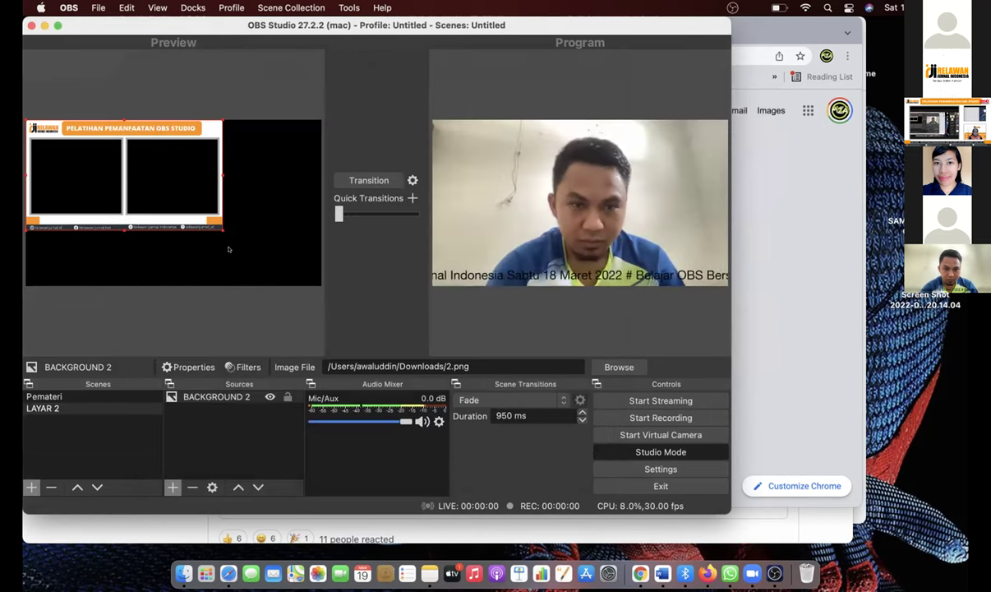
left_click_drag(217, 227, 292, 281)
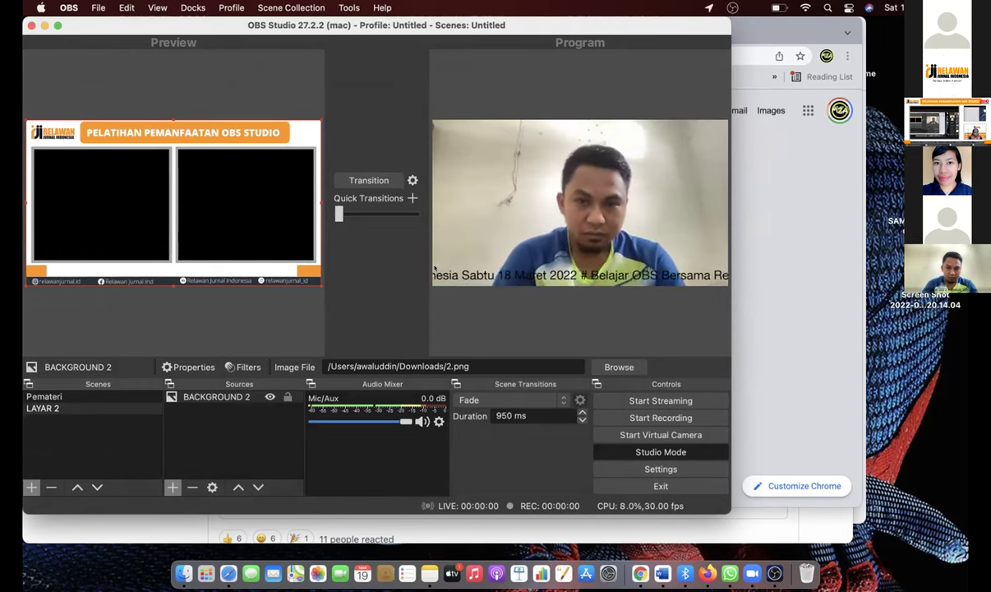
Copy the Video Capture Device source from the Pemateri scene
left_click(54, 397)
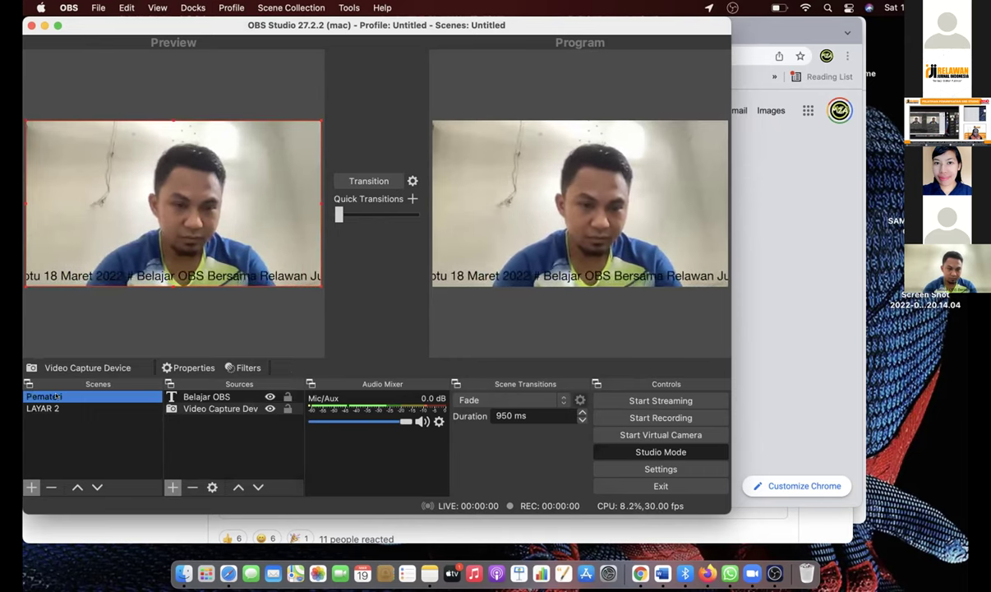
left_click(213, 409)
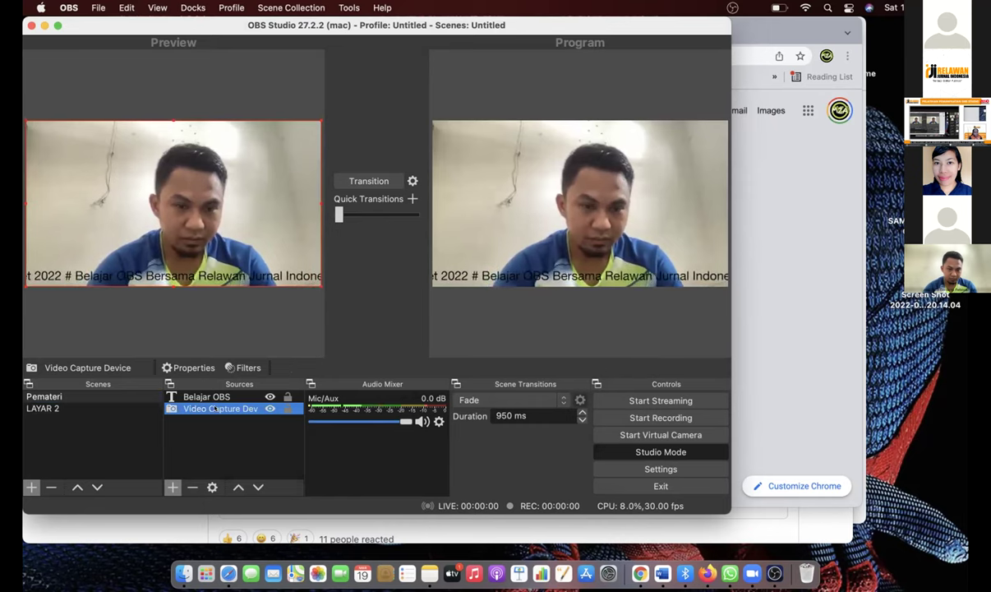
right_click(214, 408)
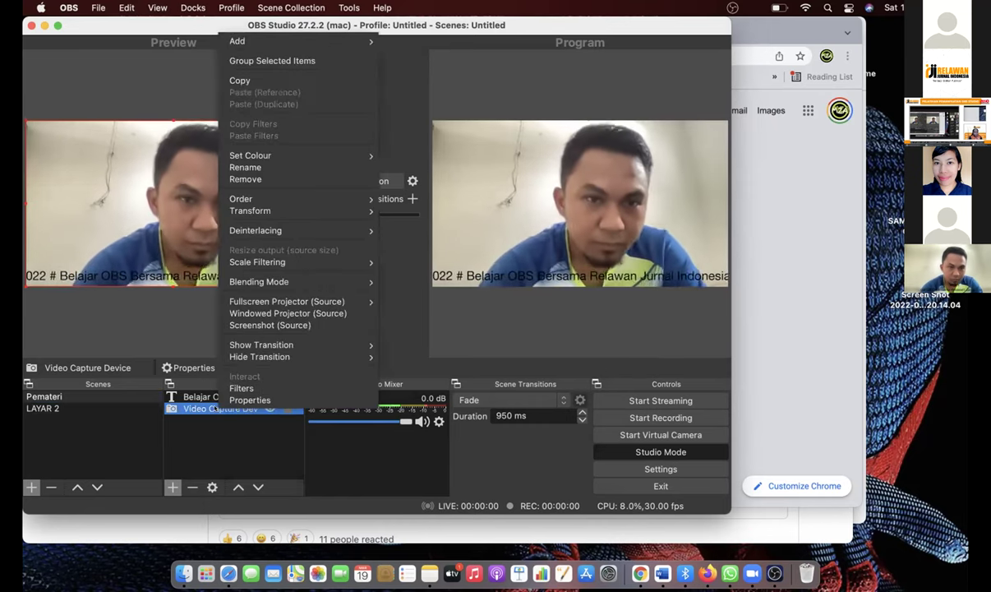
left_click(269, 80)
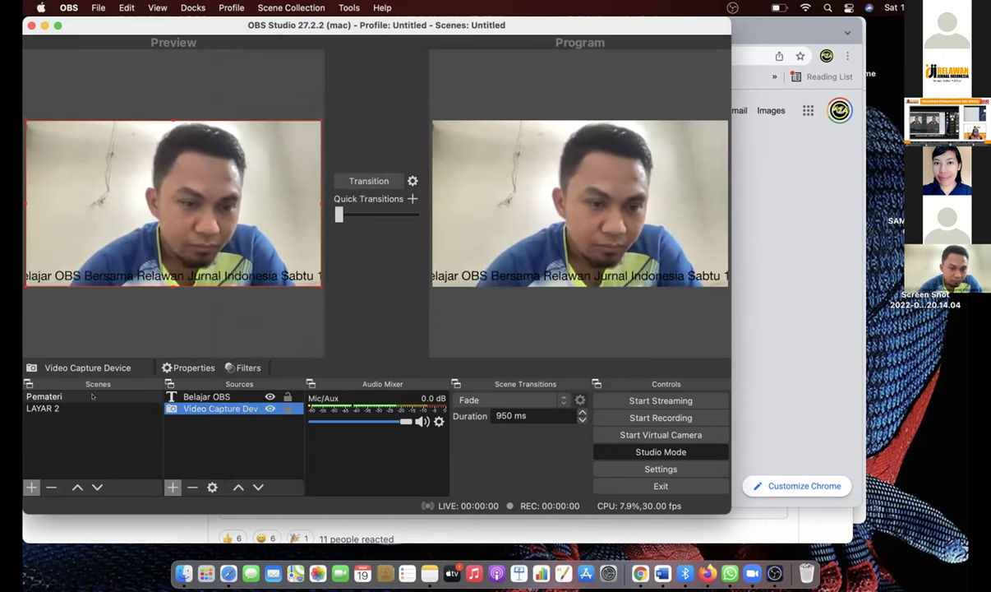
Paste the copied camera source as a reference into the LAYAR 2 scene and move it below BACKGROUND 2
left_click(67, 408)
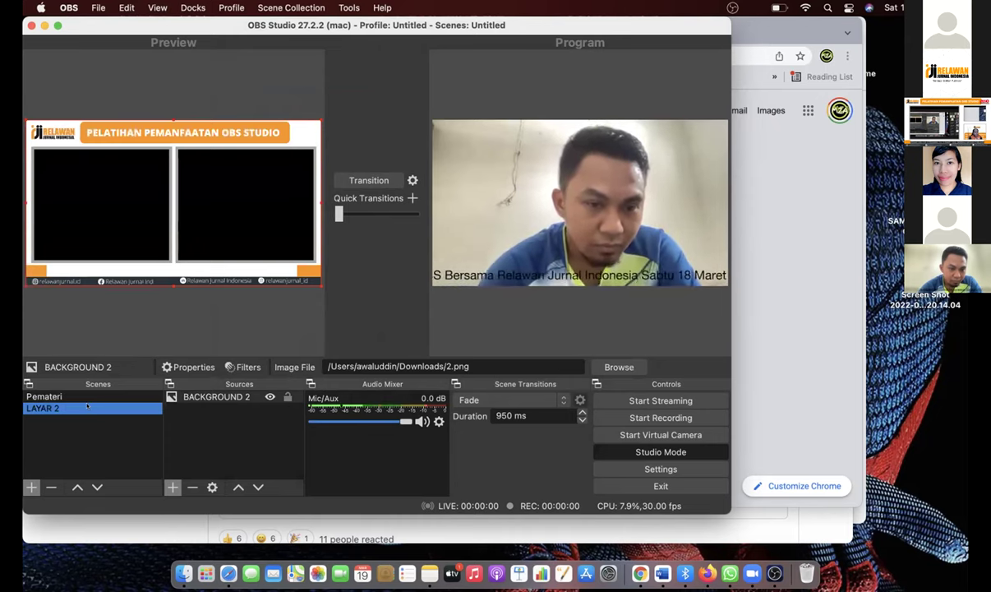
left_click(207, 413)
right_click(208, 415)
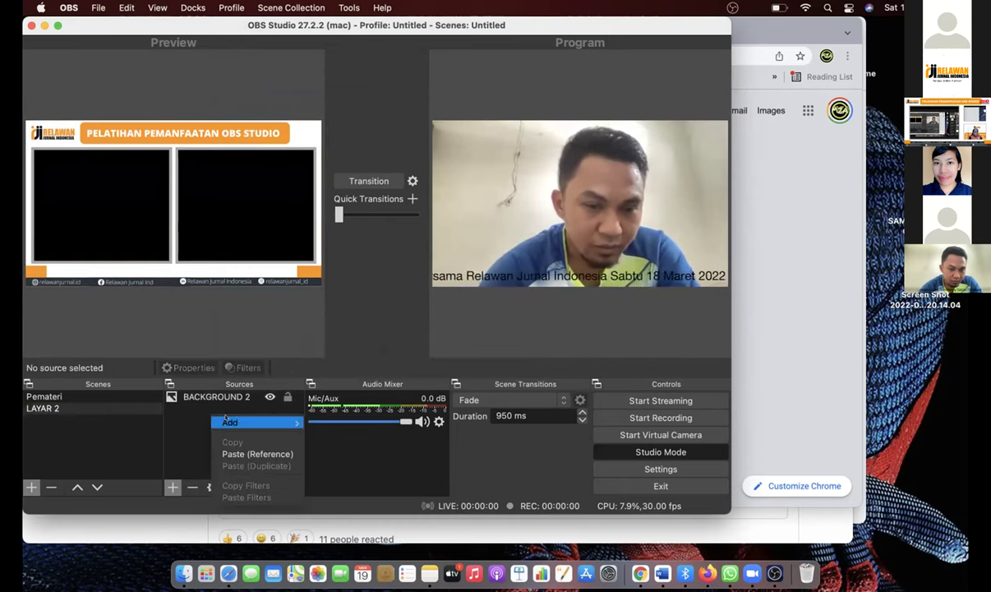
mouse_move(238, 420)
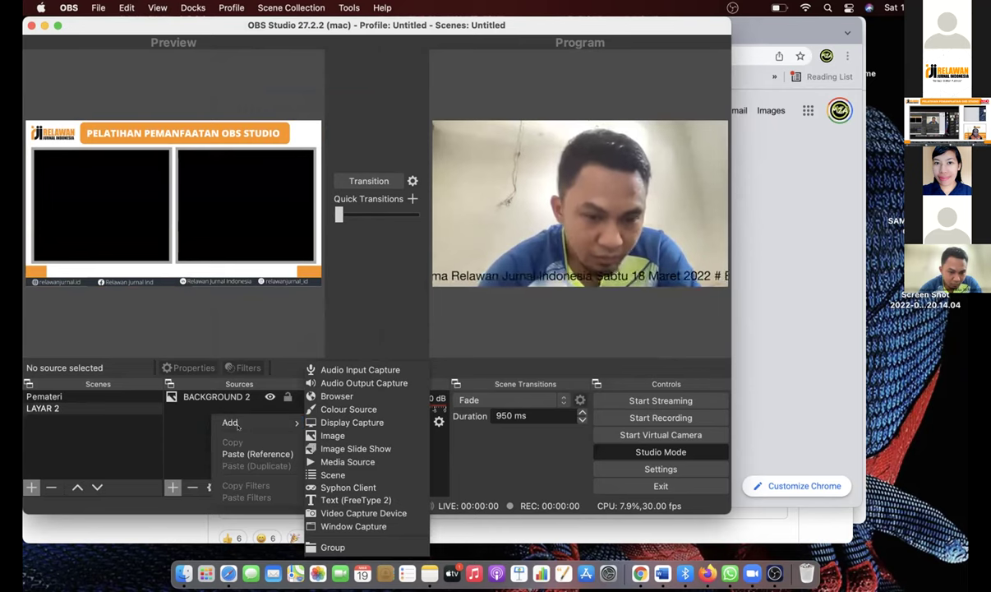
left_click(239, 455)
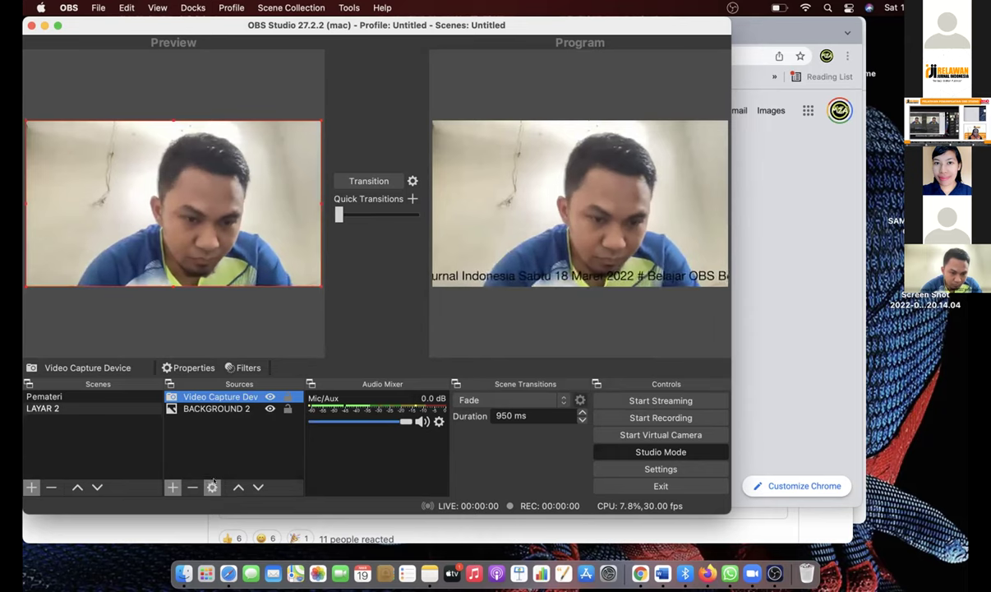
left_click(258, 488)
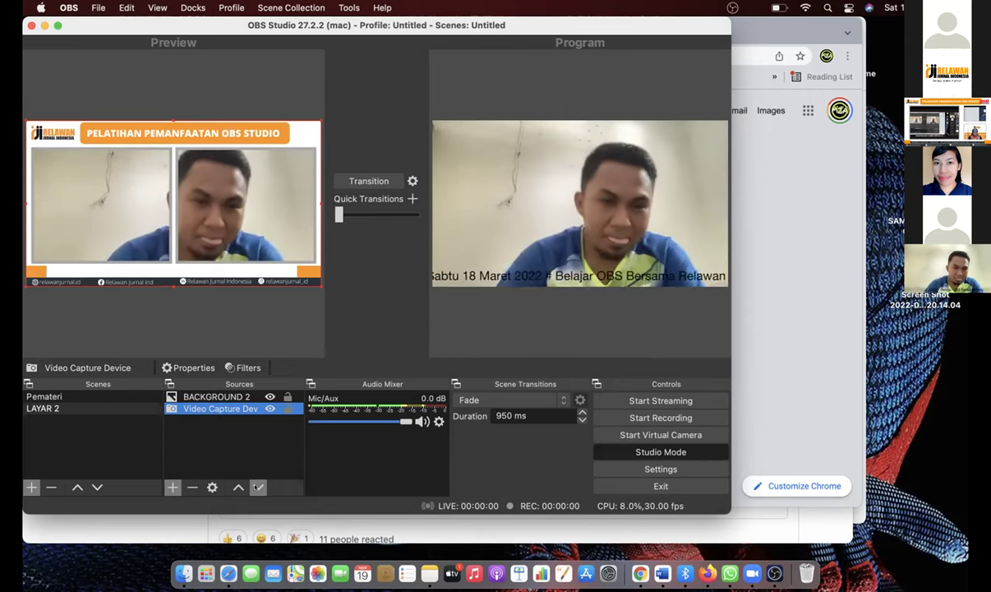
Resize the camera source in LAYAR 2 and align it inside the left frame so it fills the frame's height
left_click_drag(320, 285, 213, 225)
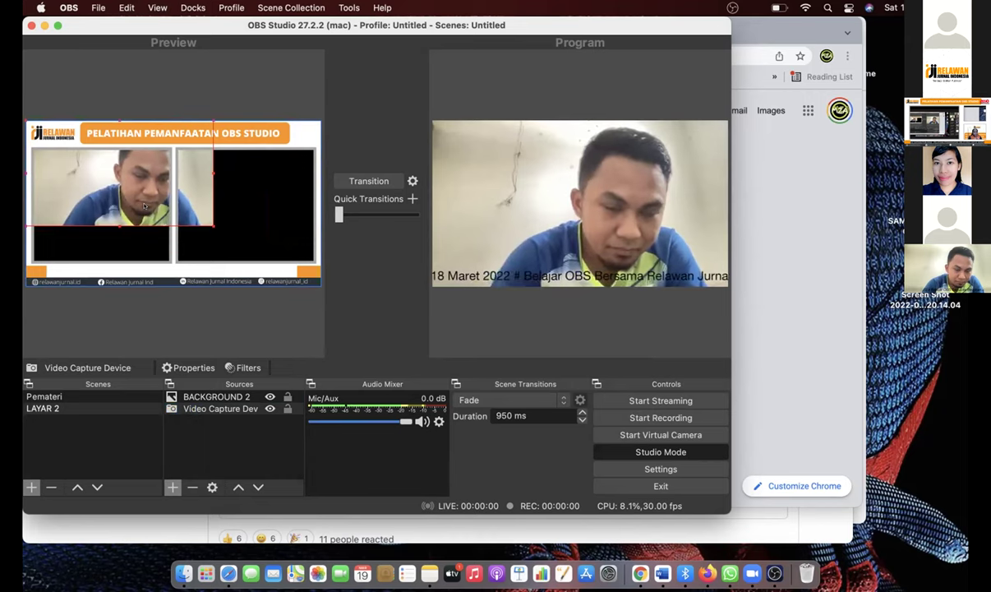
left_click_drag(207, 218, 162, 228)
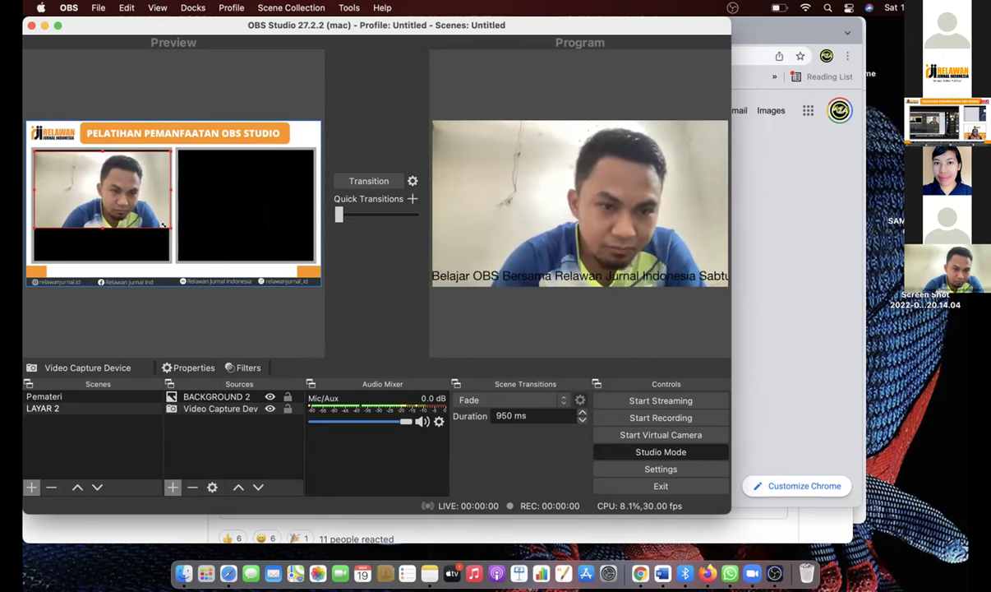
left_click_drag(165, 225, 92, 229)
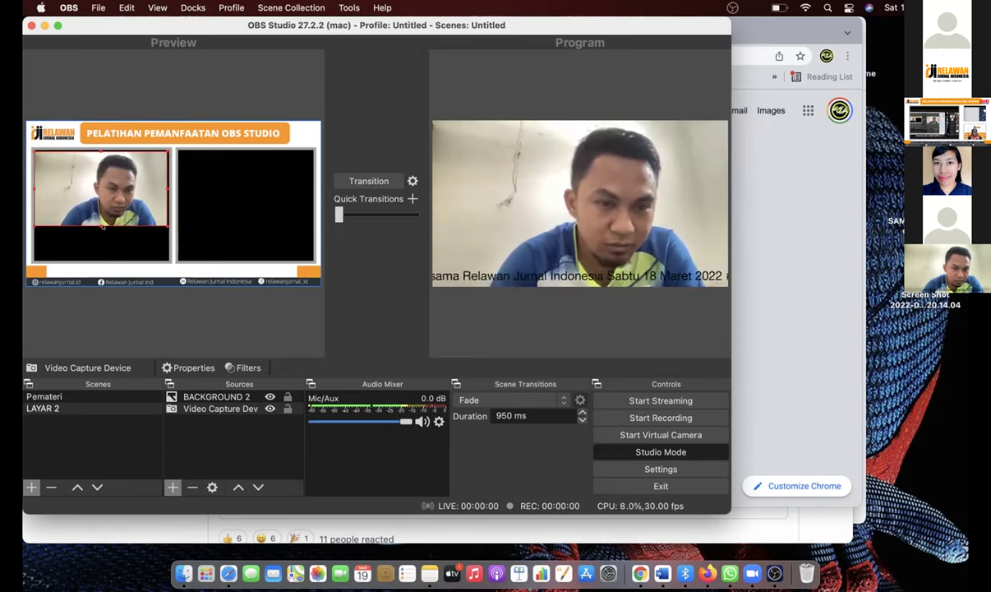
left_click_drag(163, 225, 224, 255)
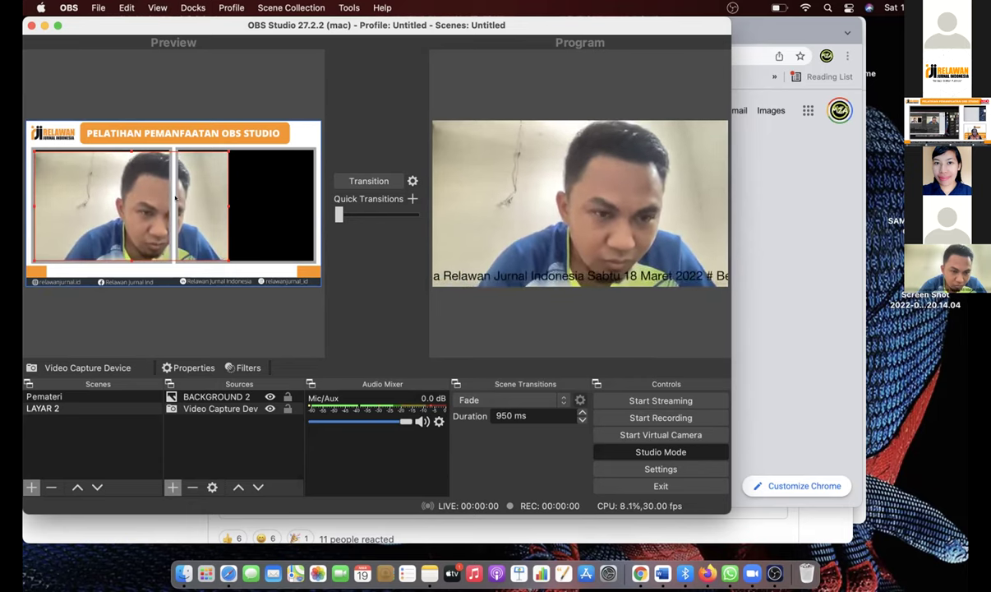
mouse_move(133, 206)
left_mouse_down()
mouse_move(156, 205)
mouse_move(134, 203)
left_mouse_up()
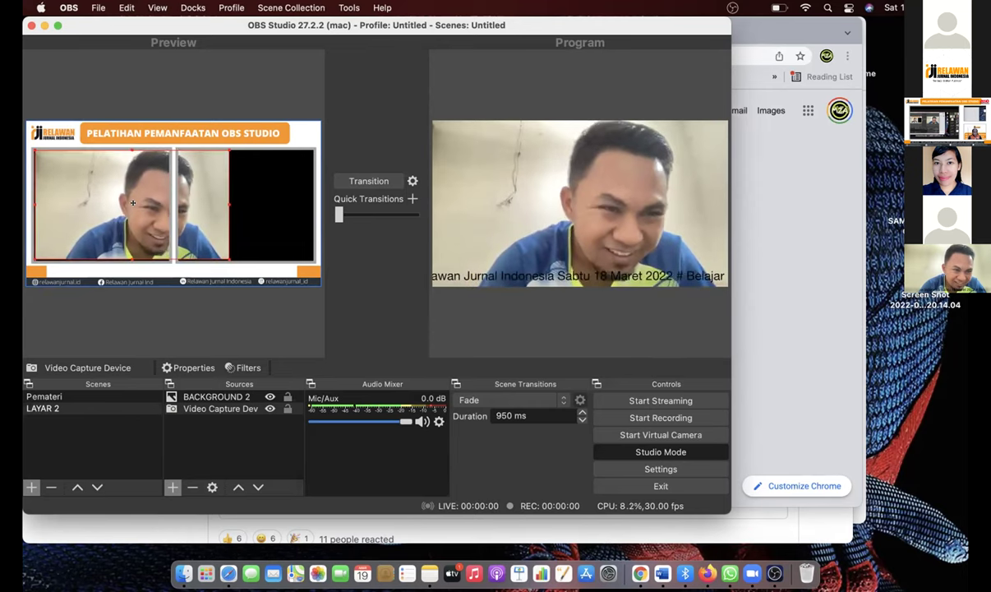
Crop the left side of the camera source and reposition the video so it fits within the left frame
left_click(34, 202)
left_click(47, 203)
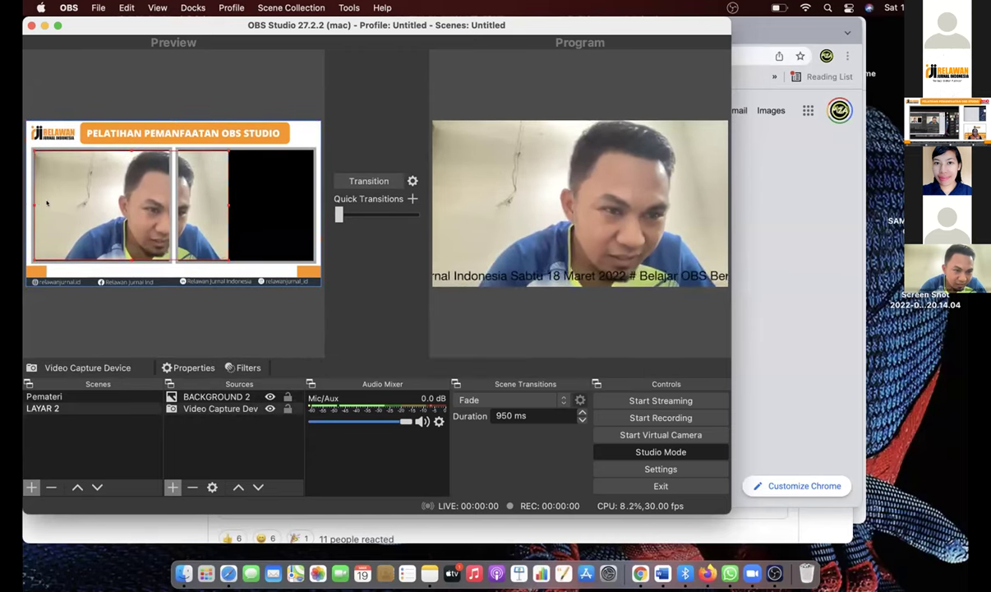
left_click(29, 202)
left_click(34, 204)
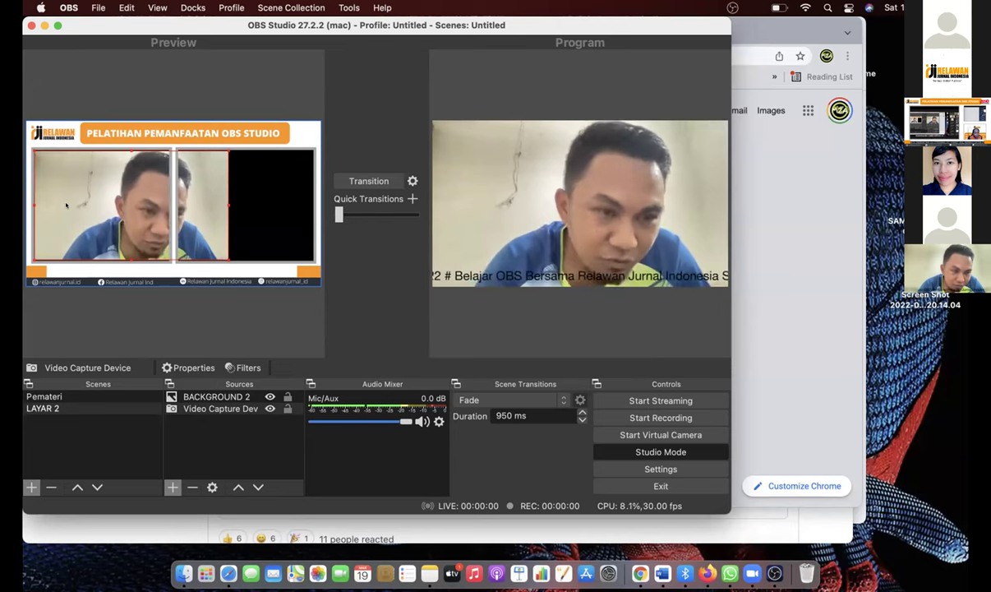
left_click(33, 203)
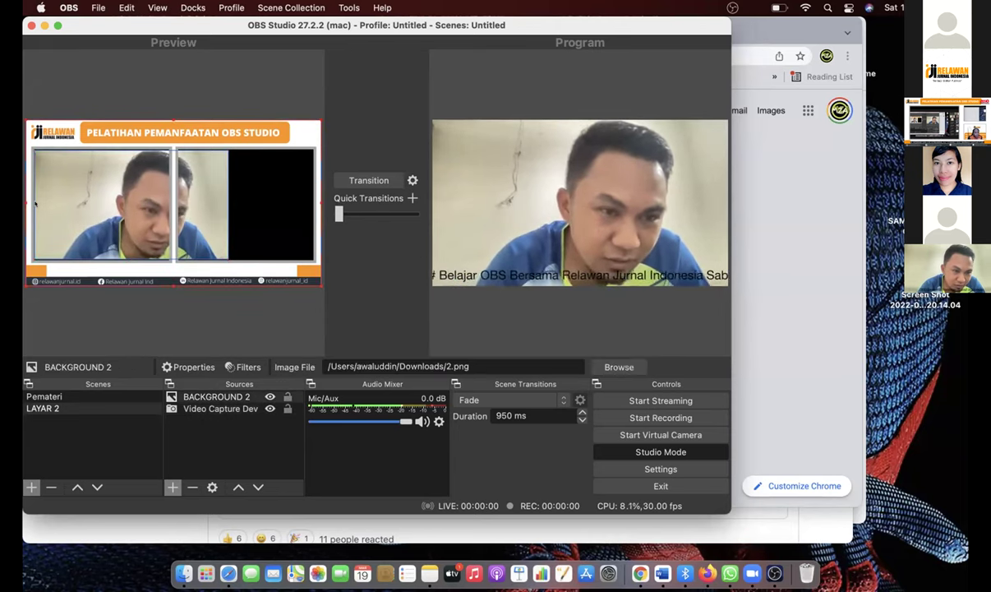
left_click(31, 198)
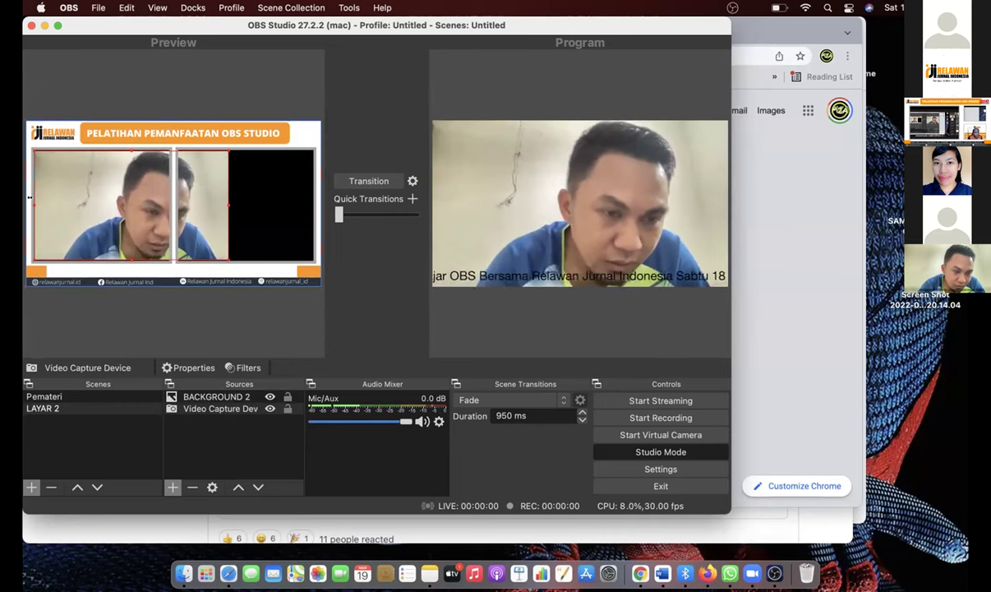
left_click_drag(38, 197, 81, 202)
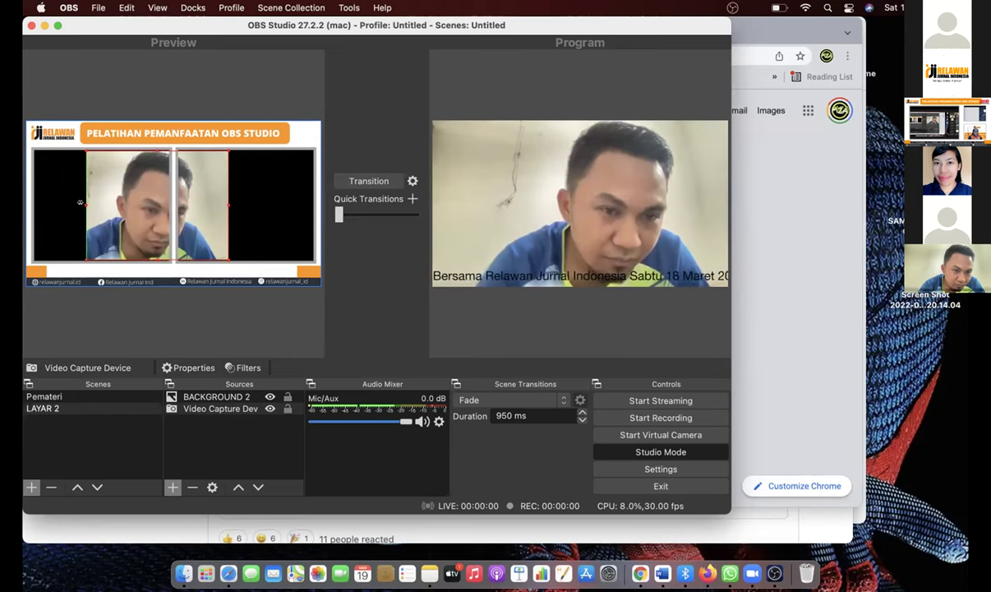
left_click(151, 207)
left_click_drag(151, 207, 94, 206)
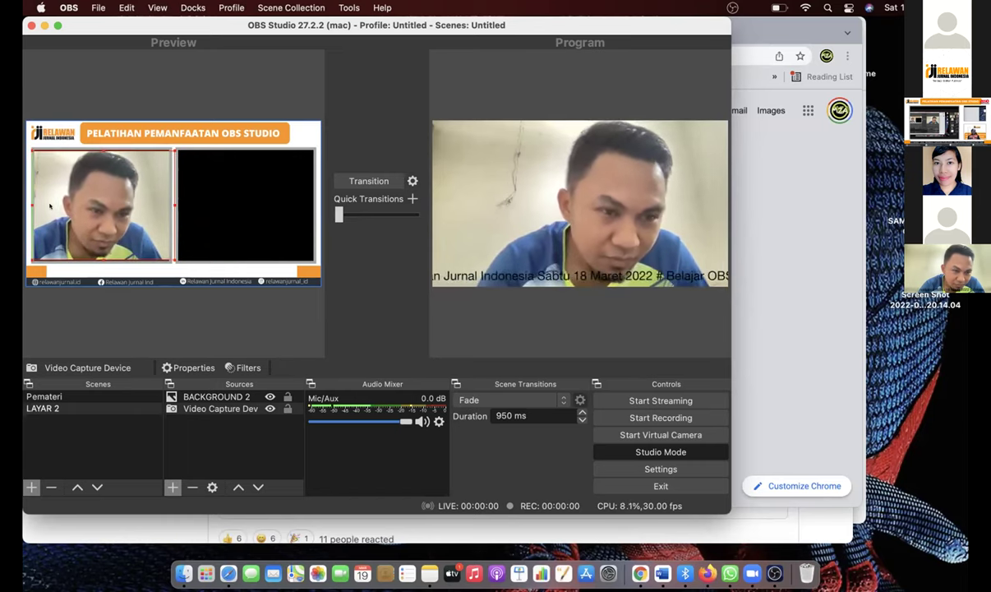
left_click_drag(28, 197, 77, 202)
left_click(213, 215)
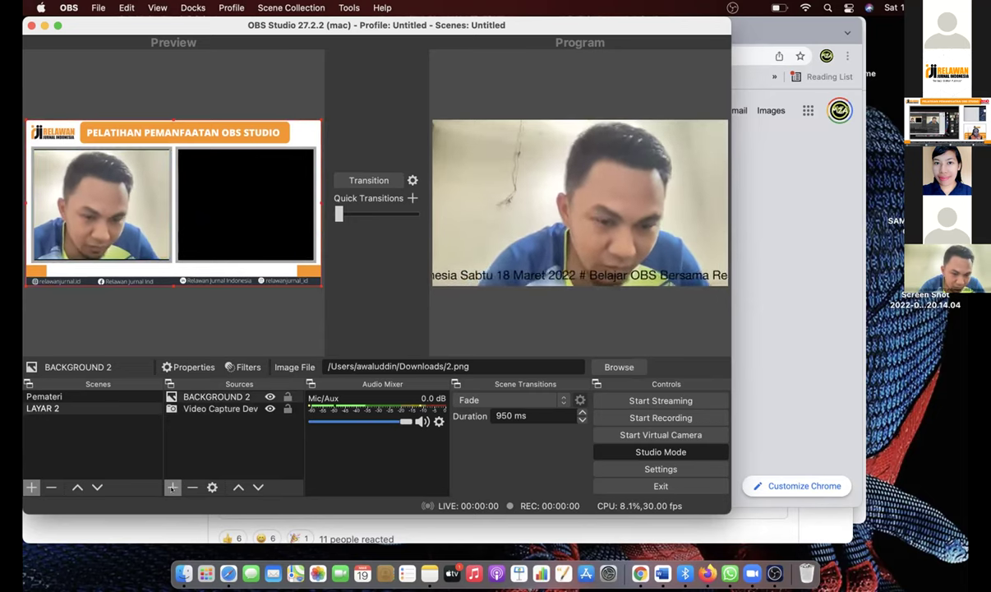
Add a new Window Capture source named ZOOM to the LAYAR 2 scene
left_click(173, 487)
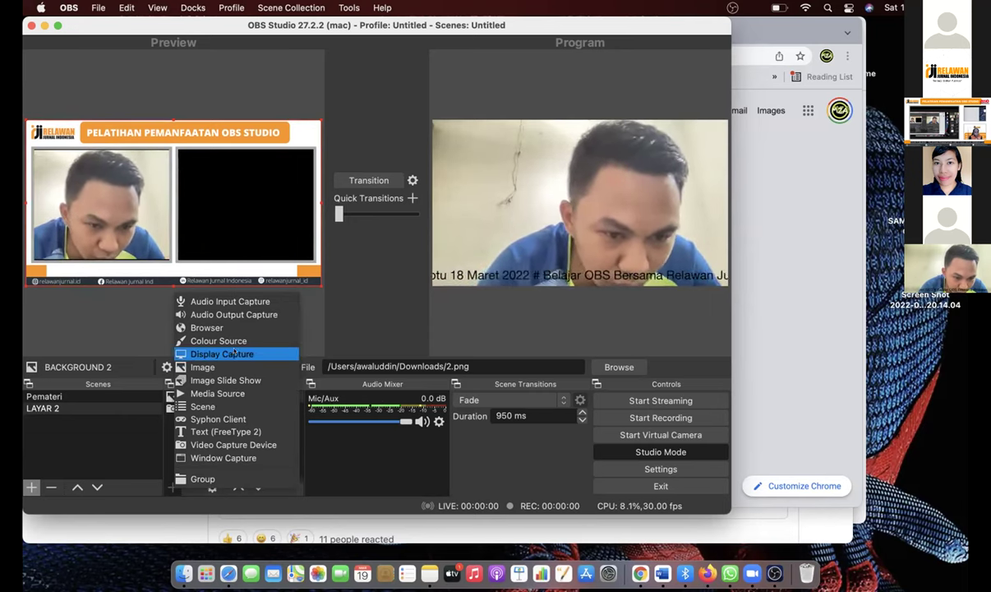
left_click(234, 458)
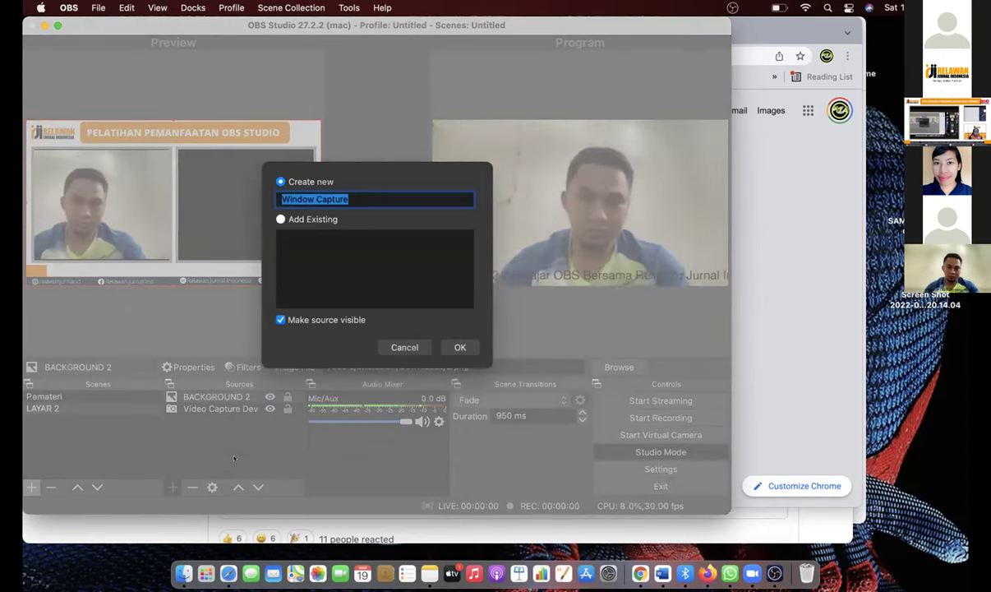
type("zo")
key("BackSpace")
key("BackSpace")
type("ZOOM")
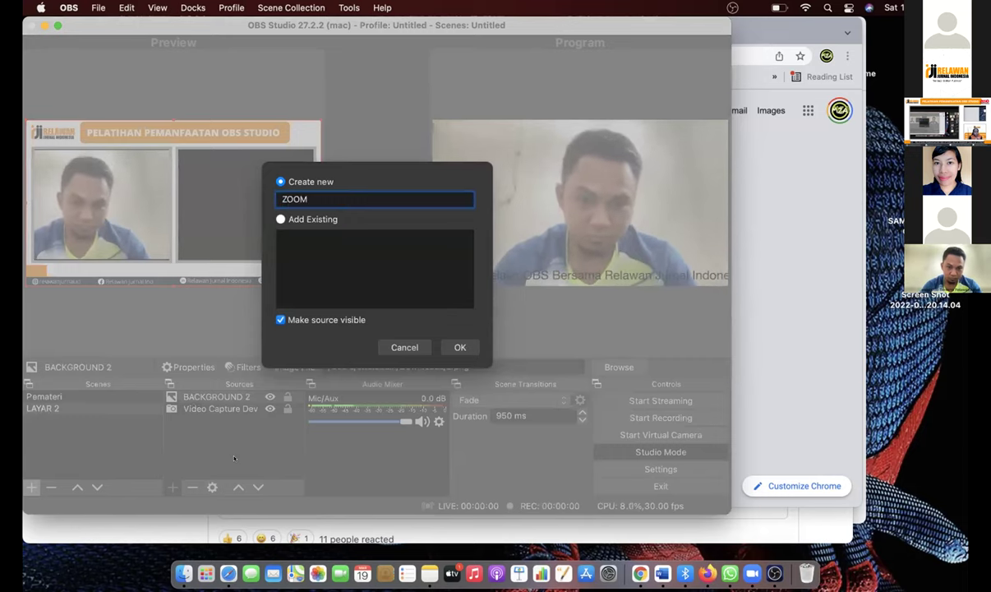
left_click(459, 347)
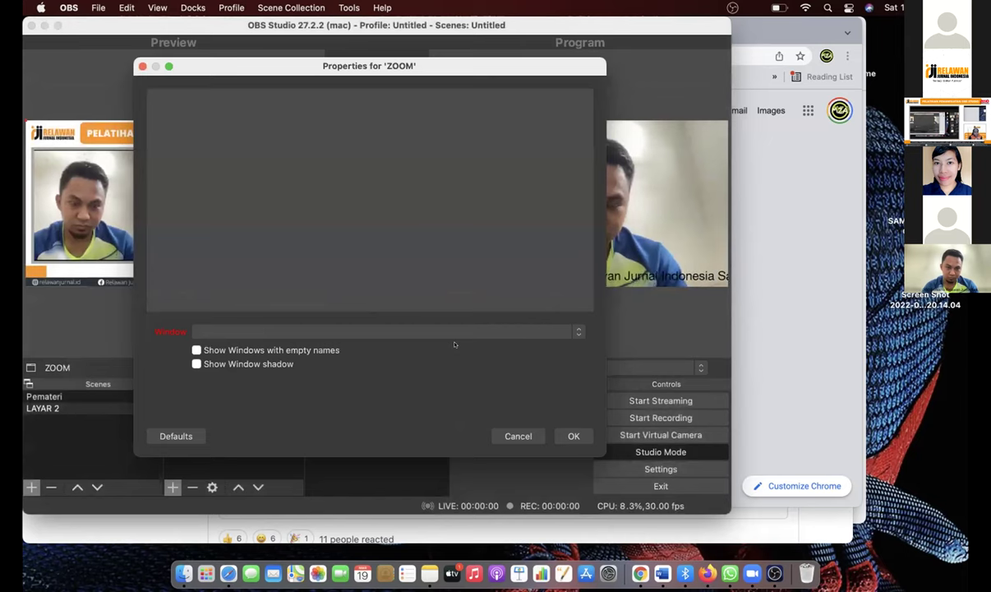
Set ZOOM to capture the [zoom.us] zoom floating video window and place it in the empty right frame, below BACKGROUND 2 in the source order
left_click(507, 330)
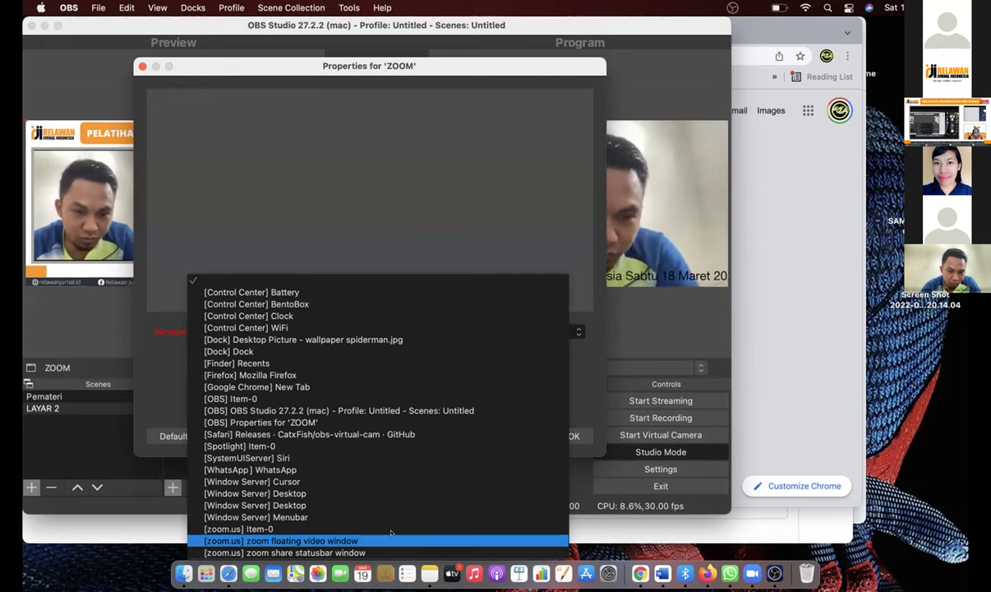
left_click(315, 541)
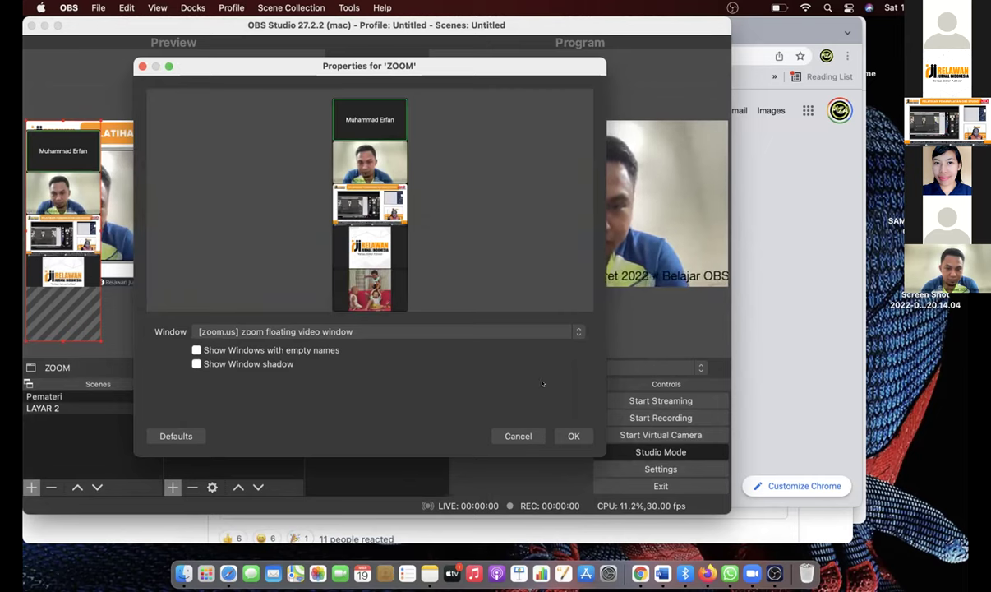
left_click(574, 436)
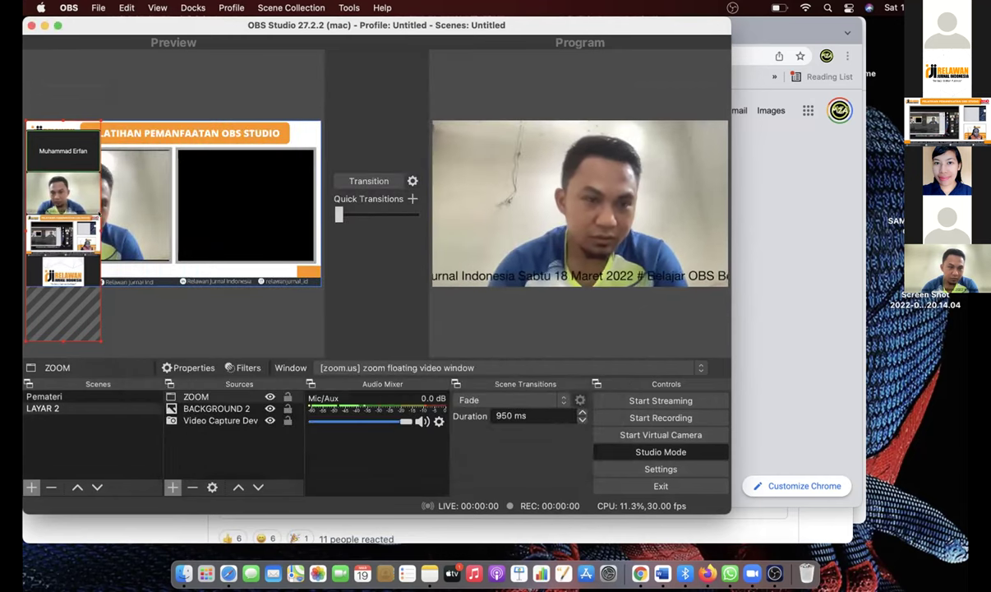
left_click_drag(59, 204, 235, 203)
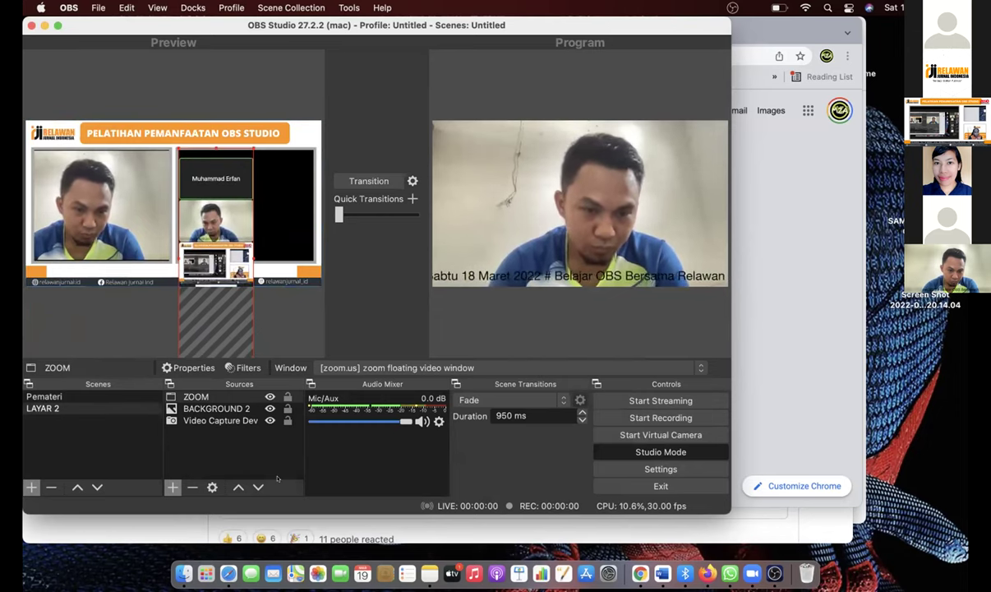
left_click(258, 487)
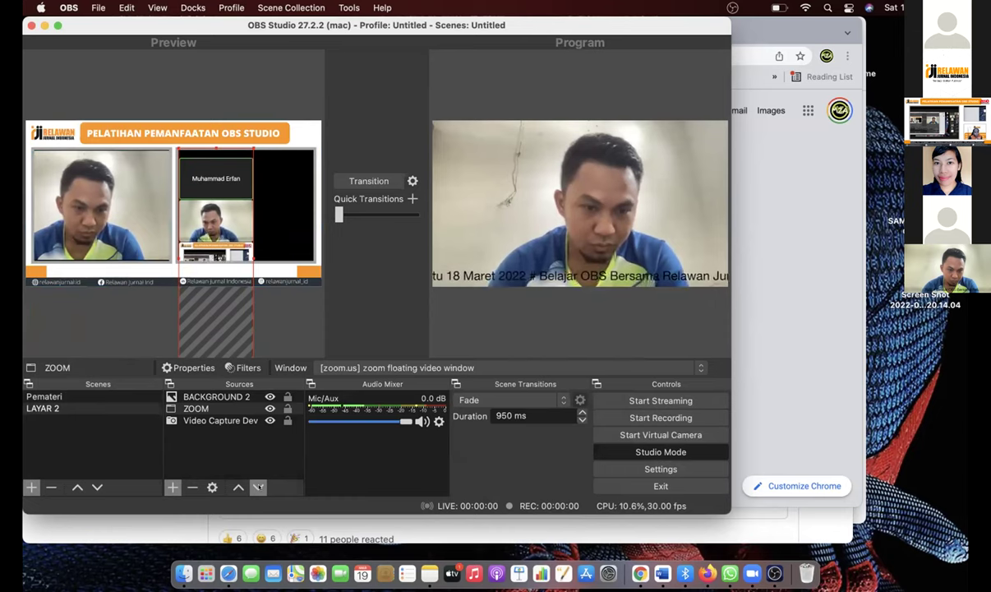
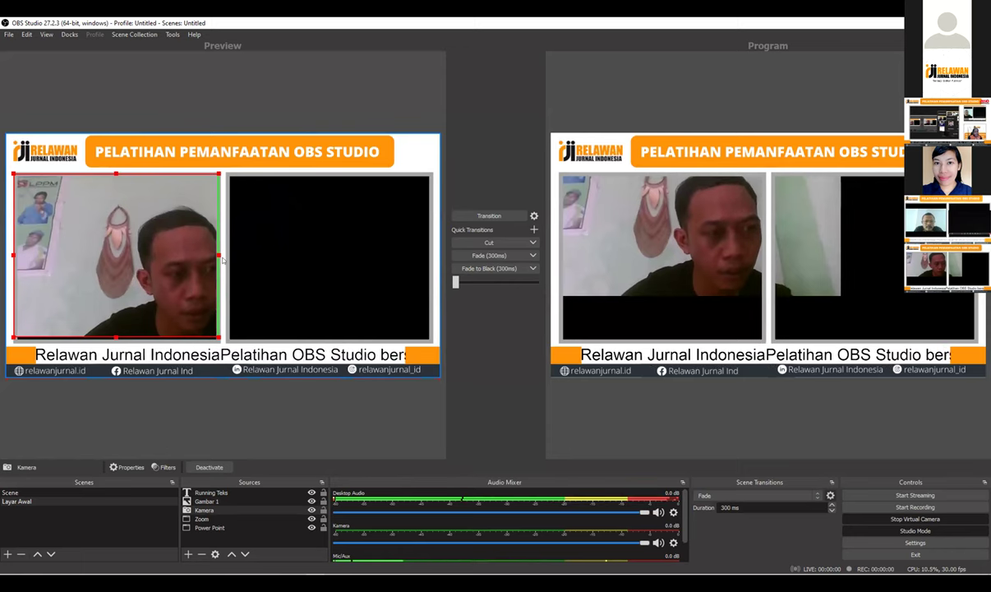
Recrop the Kamera source to centre the speaker in the left frame, and transition the Layar Awal preview to the program output
left_click_drag(222, 260, 283, 257)
left_click_drag(53, 260, 71, 278)
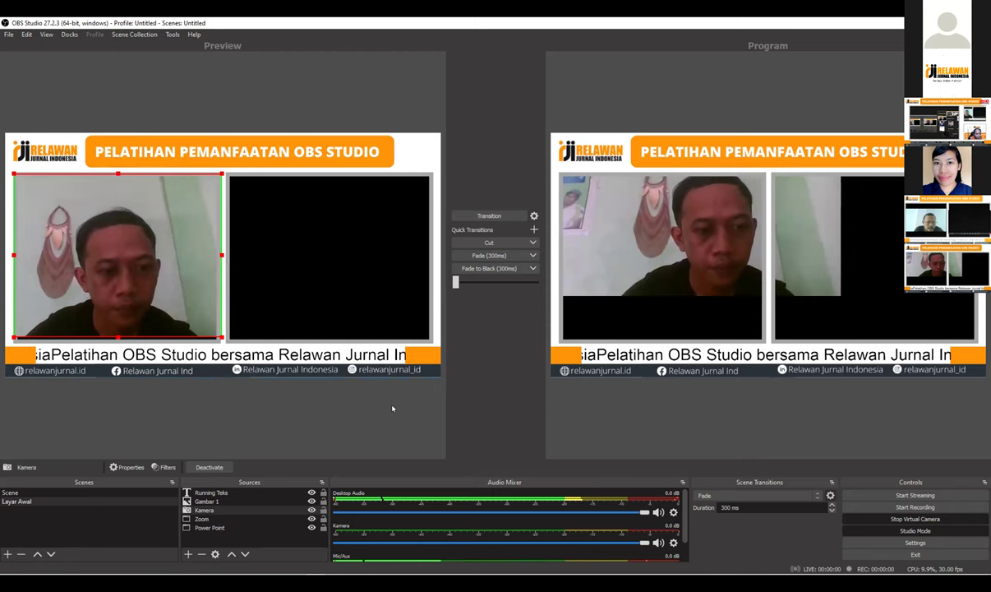
left_click(503, 217)
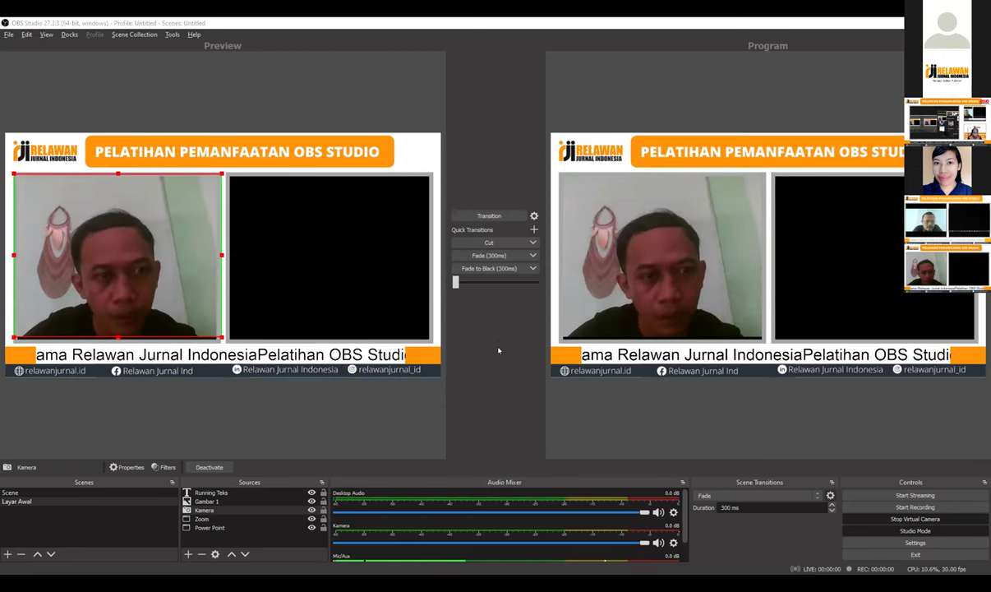
Set the Power Point source's captured window to [Zoom.exe]: Meeting Controls
left_click(222, 528)
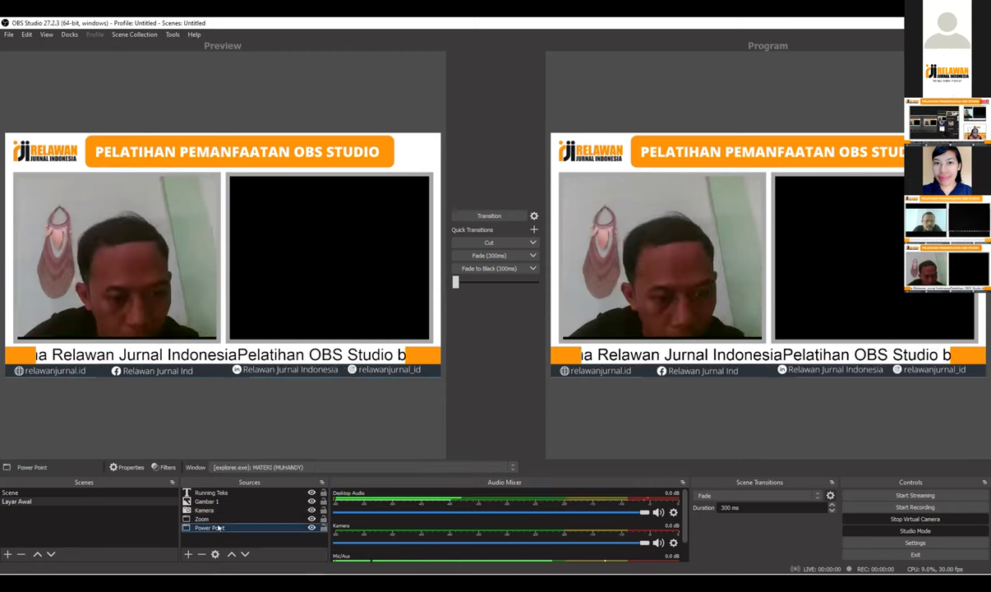
double_click(260, 528)
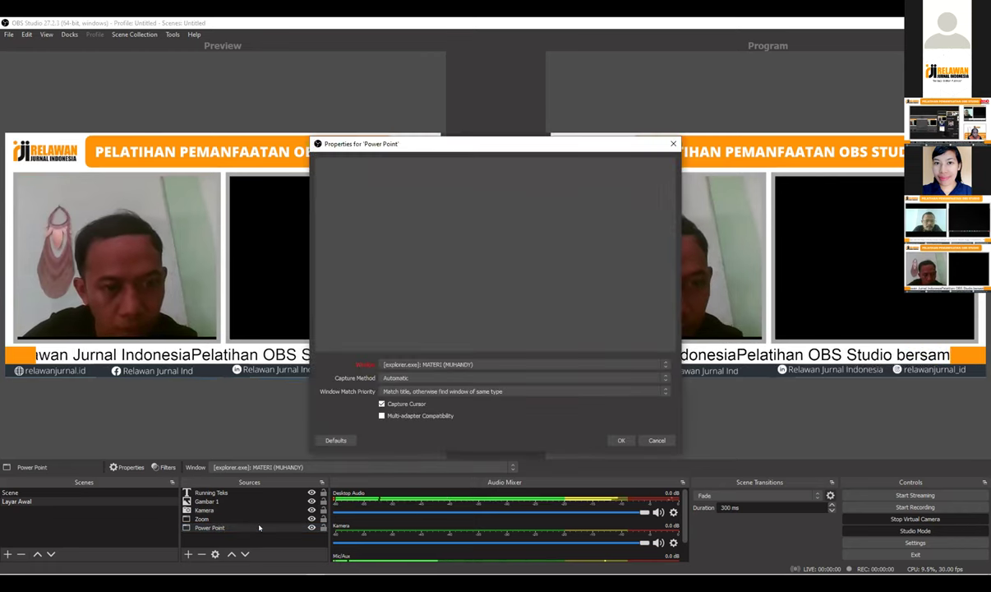
left_click(440, 366)
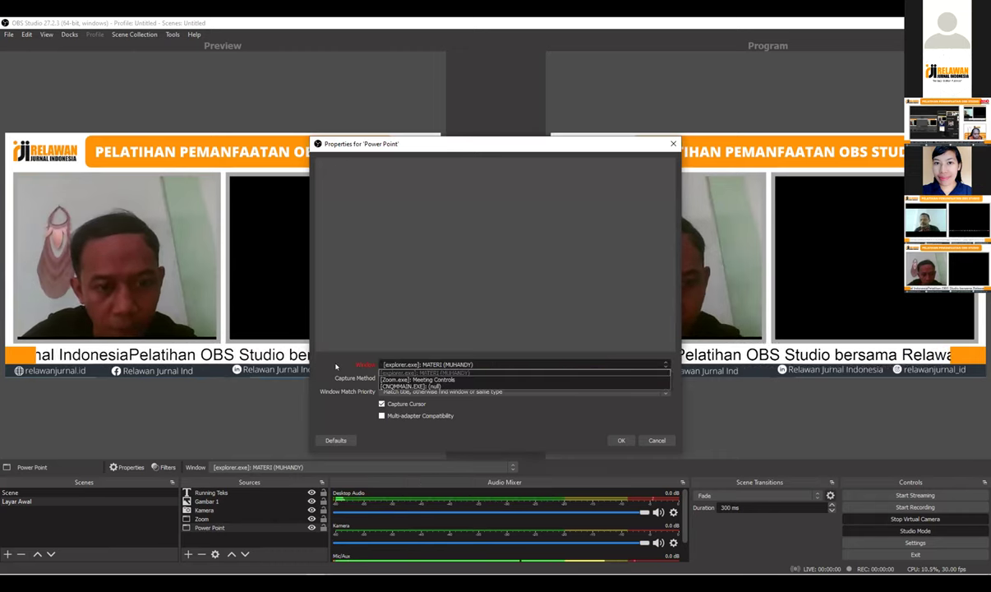
left_click(336, 367)
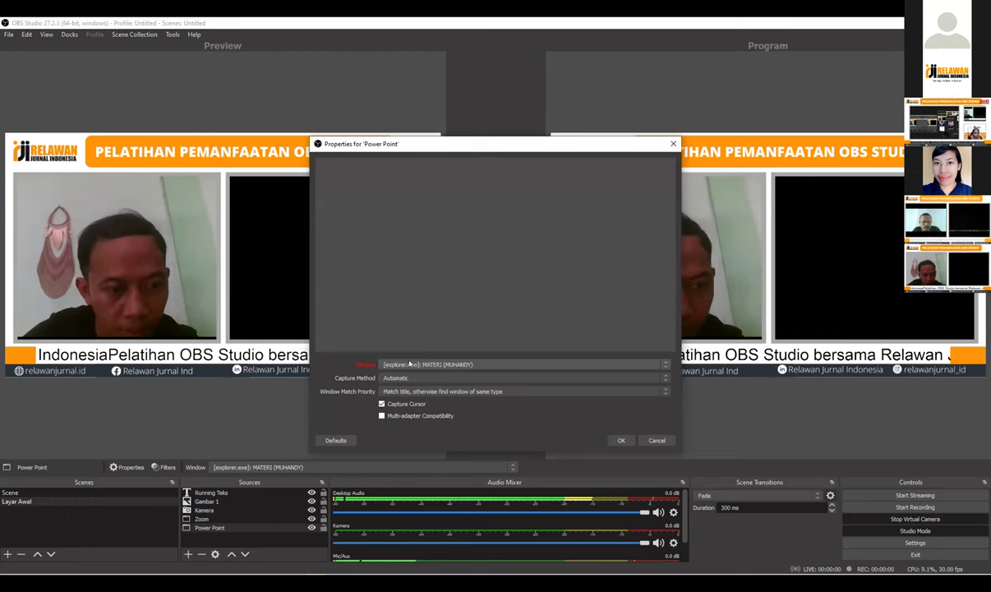
left_click(409, 363)
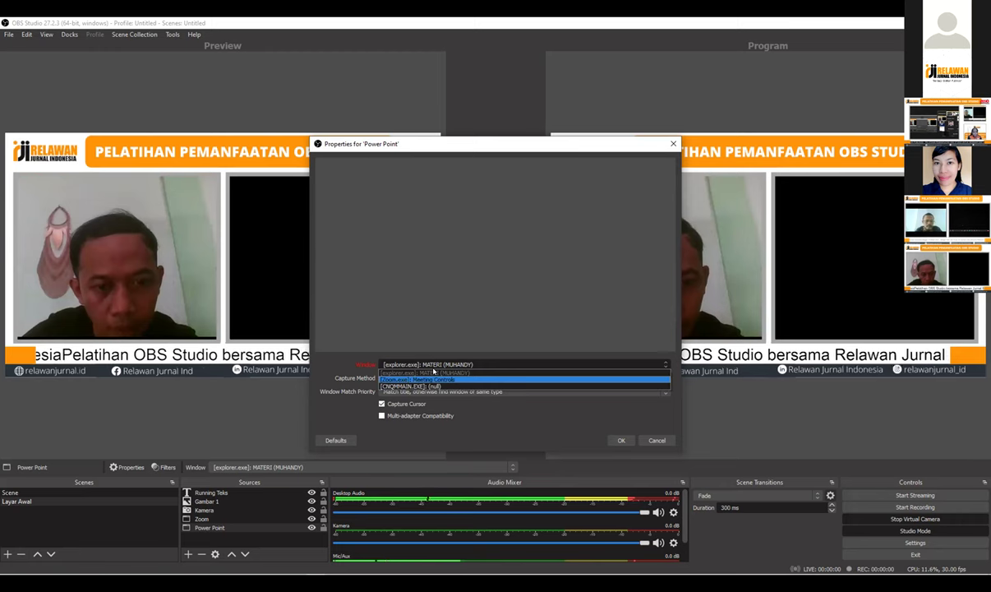
left_click(434, 379)
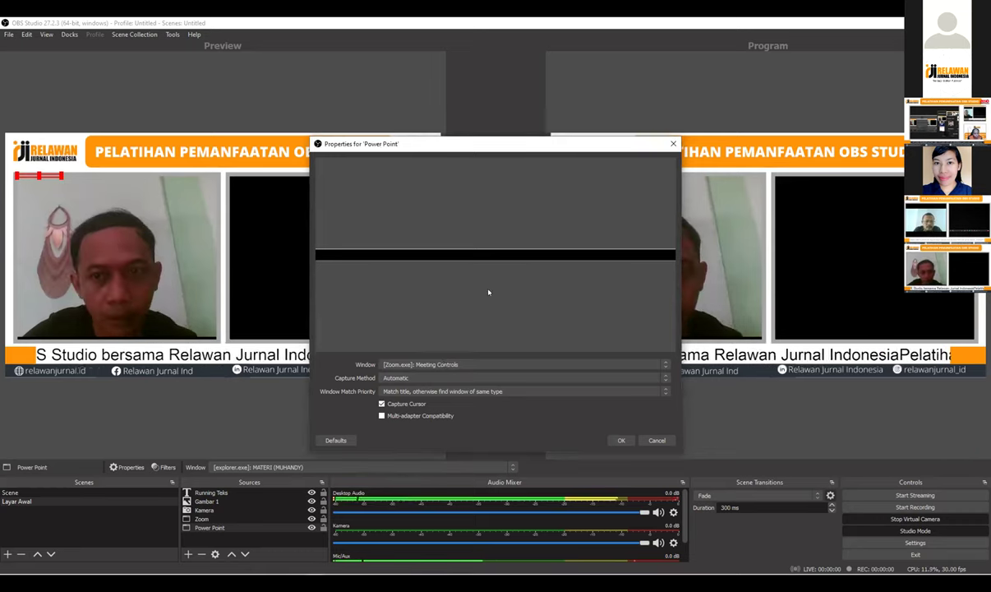
left_click(531, 302)
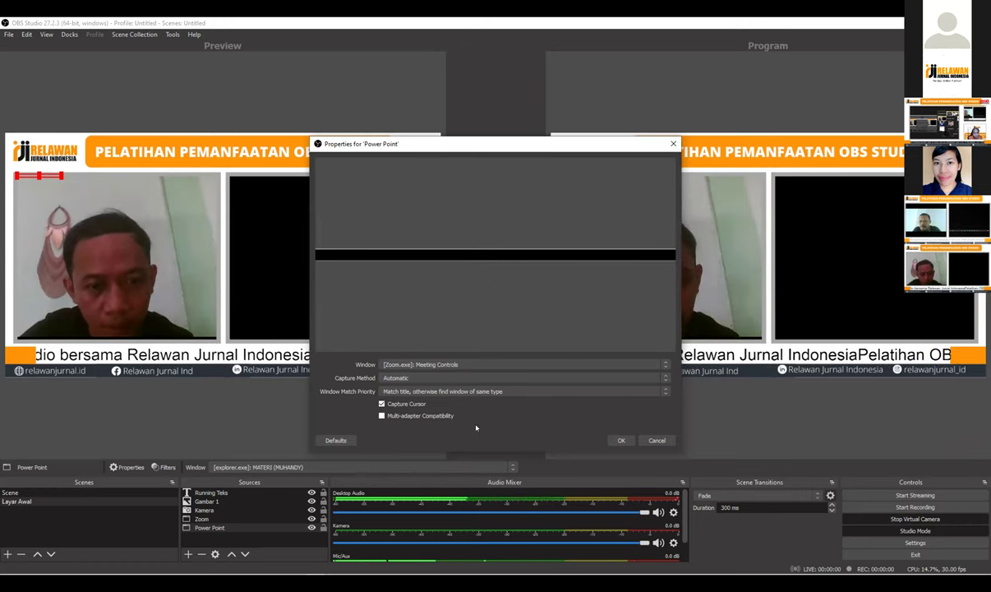
Check which windows the Power Point source can capture and close its properties without saving
left_click(442, 365)
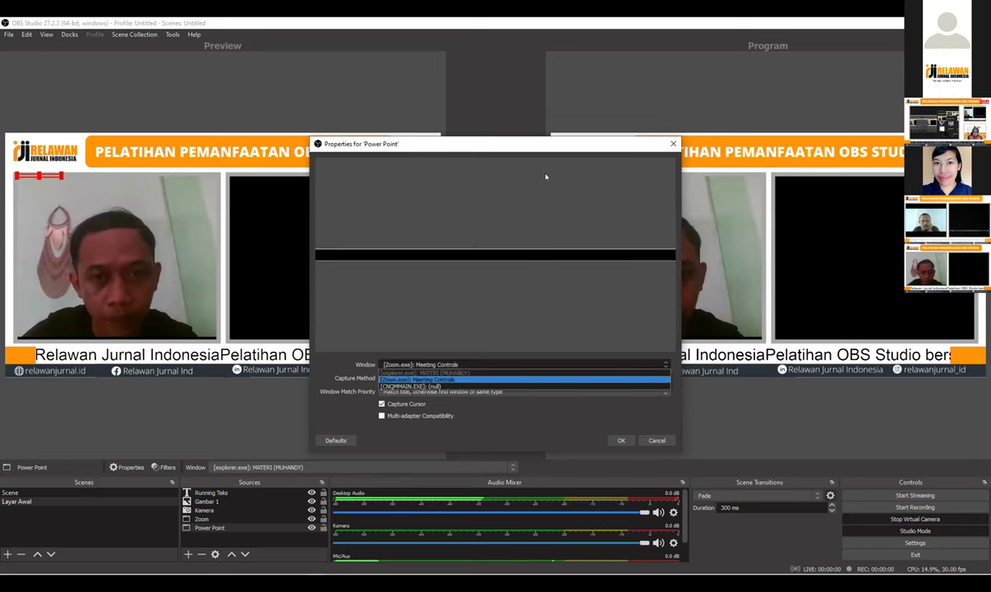
left_click(545, 176)
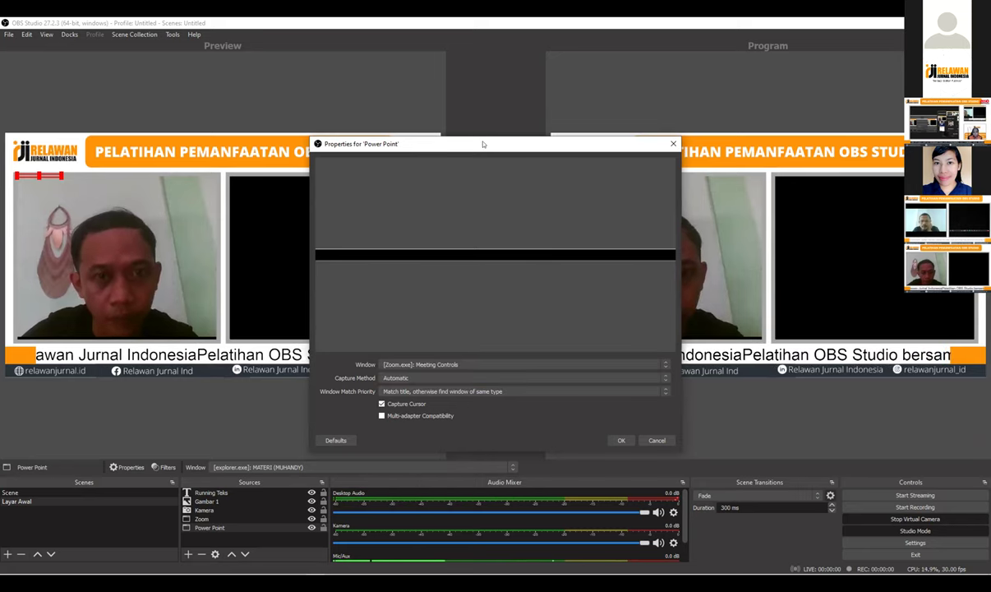
left_click_drag(483, 144, 392, 115)
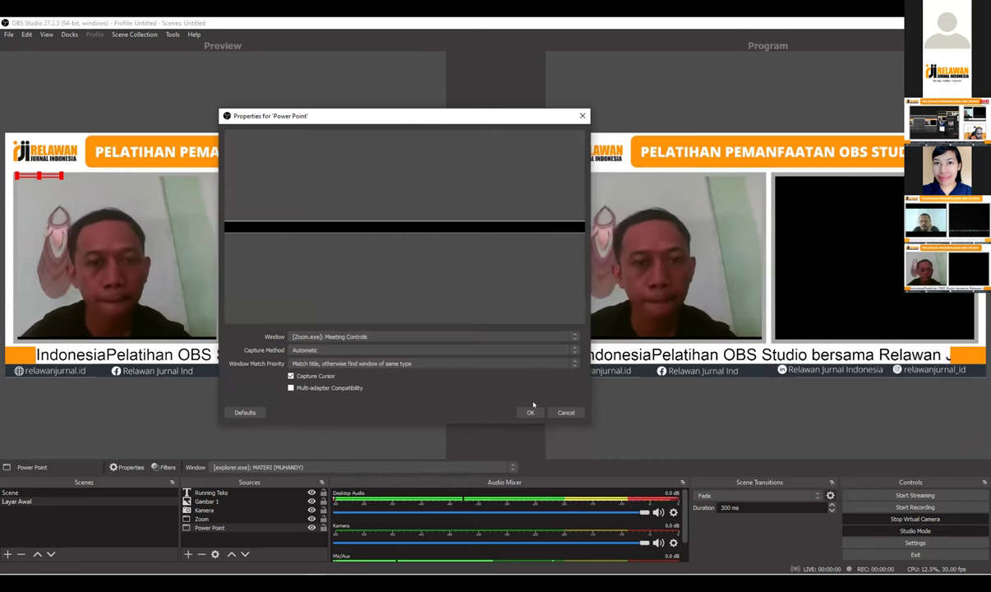
left_click(391, 336)
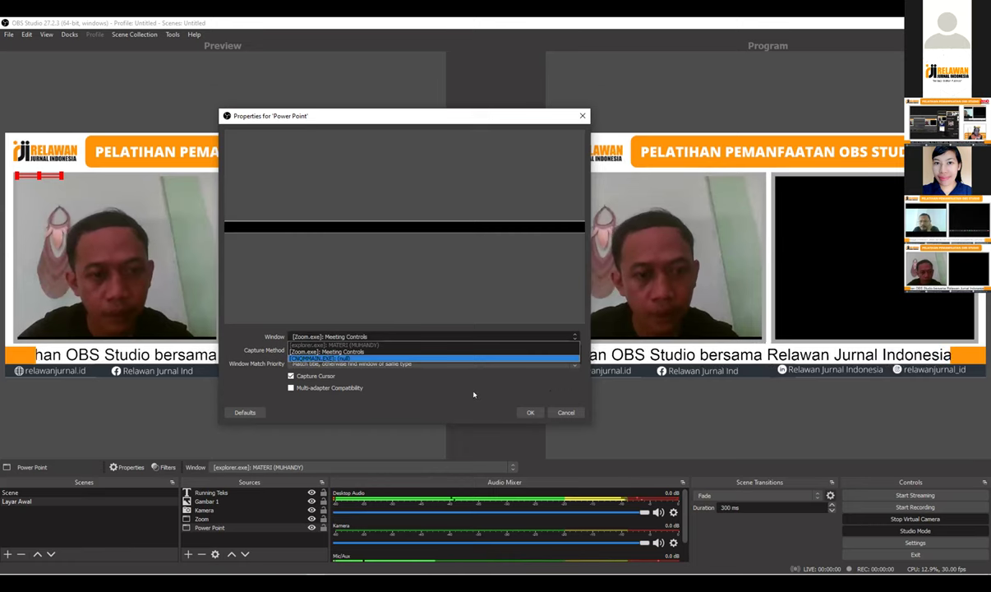
left_click(473, 395)
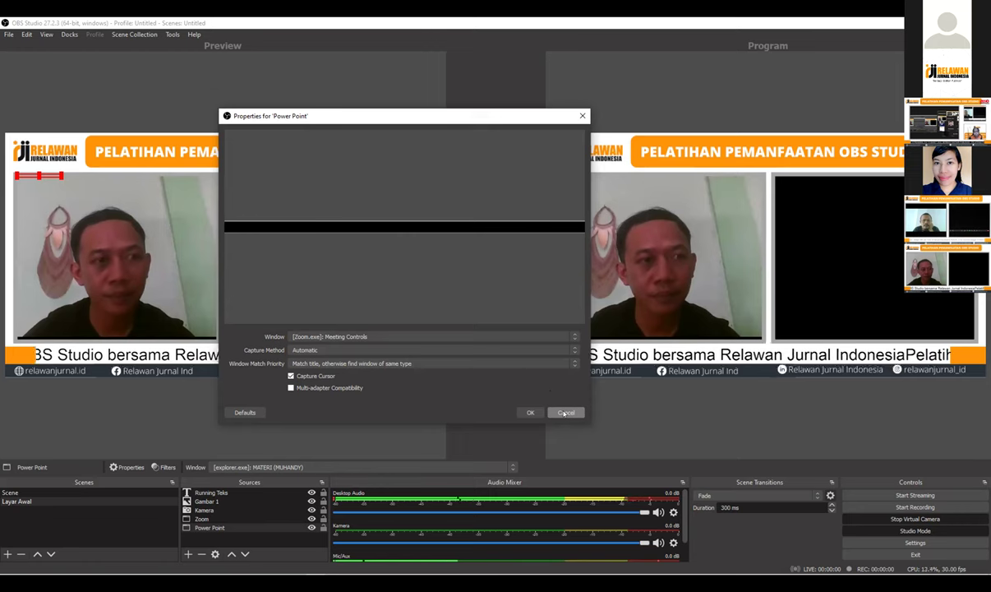
left_click(566, 413)
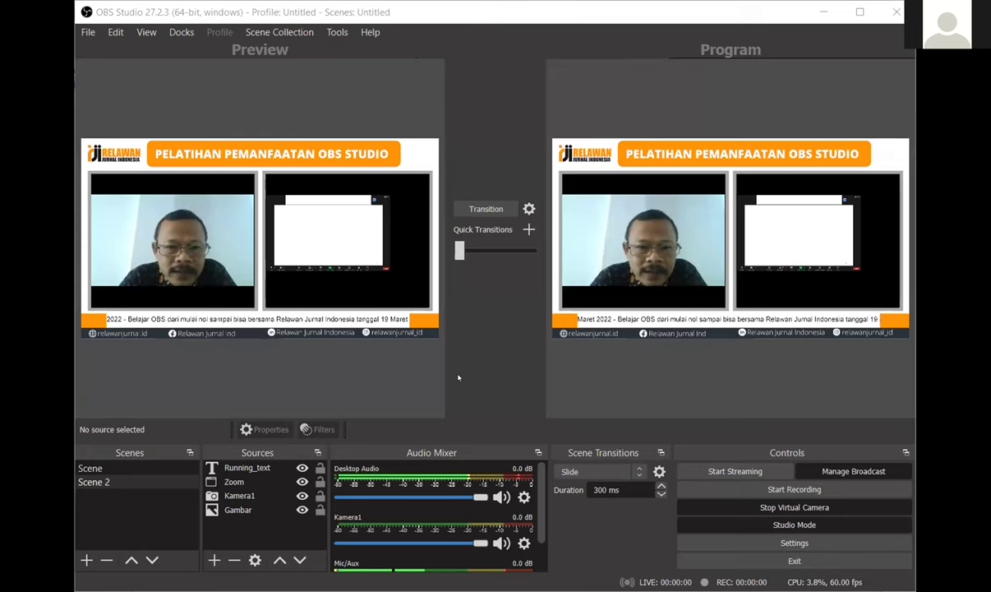
Compare the previews and source lists of Scene and Scene 2
left_click(118, 471)
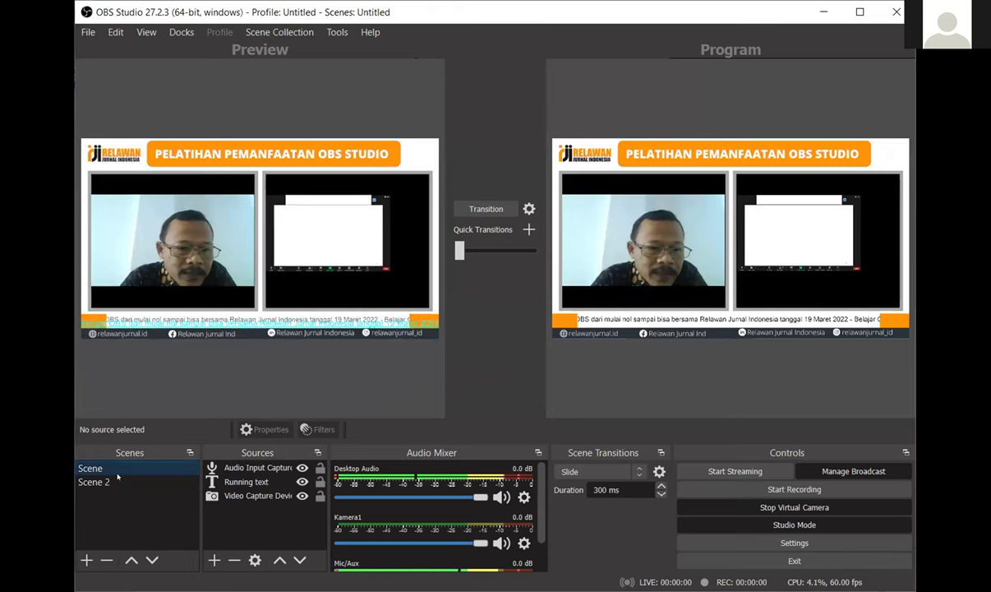
left_click(119, 483)
left_click(125, 470)
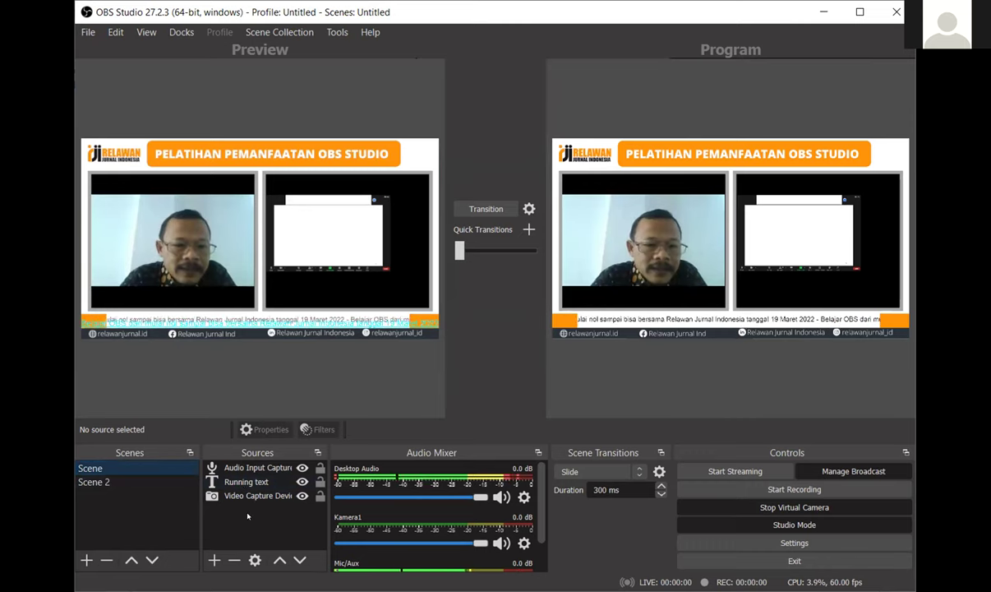
left_click(99, 483)
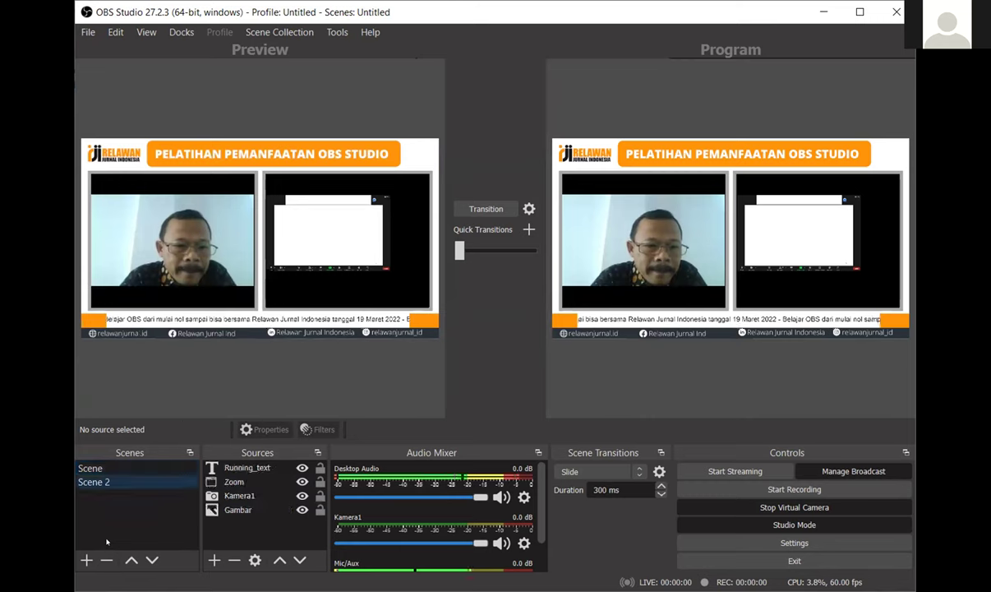
Transition Scene to the program output and check the scene duplication and preview swap options
left_click(145, 468)
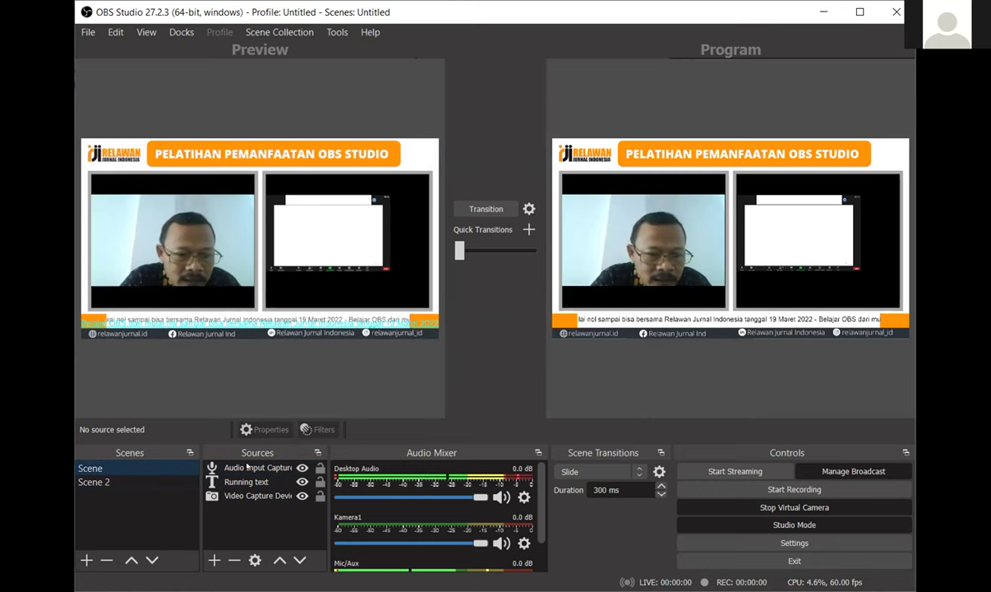
left_click(494, 209)
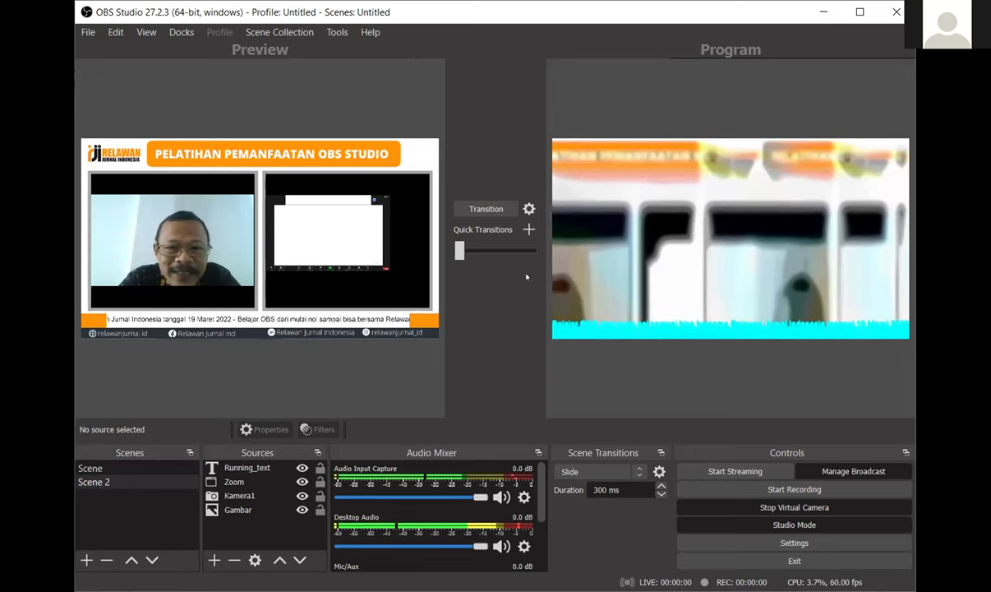
left_click(526, 208)
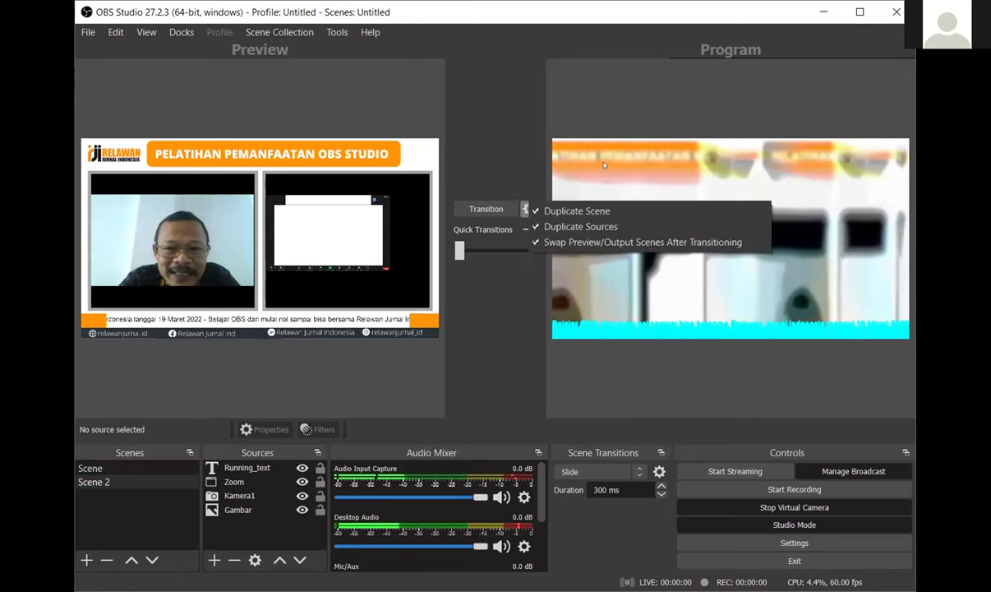
left_click(506, 306)
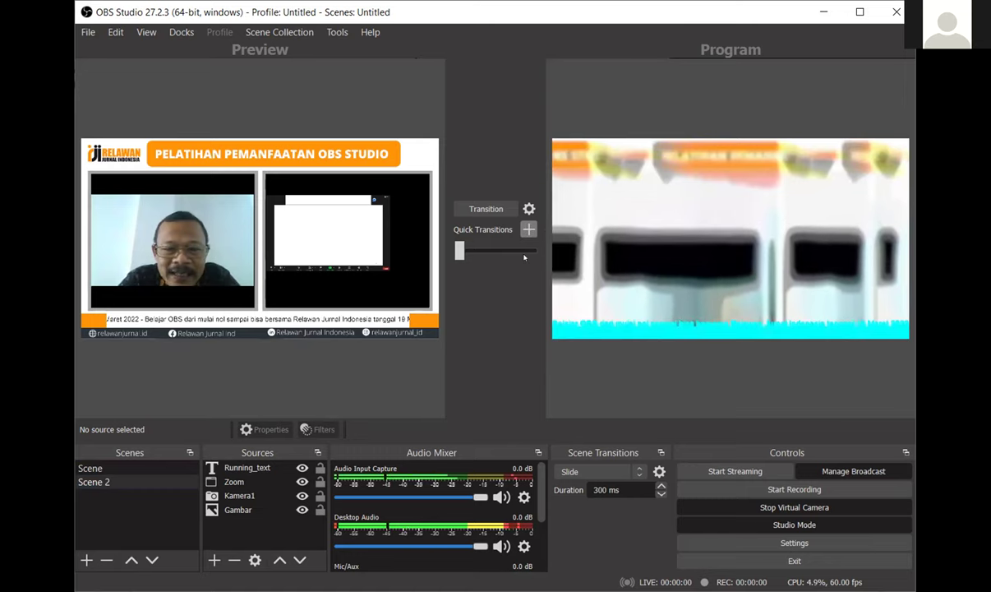
Remove the scene named Scene and confirm its deletion
left_click(130, 468)
right_click(129, 467)
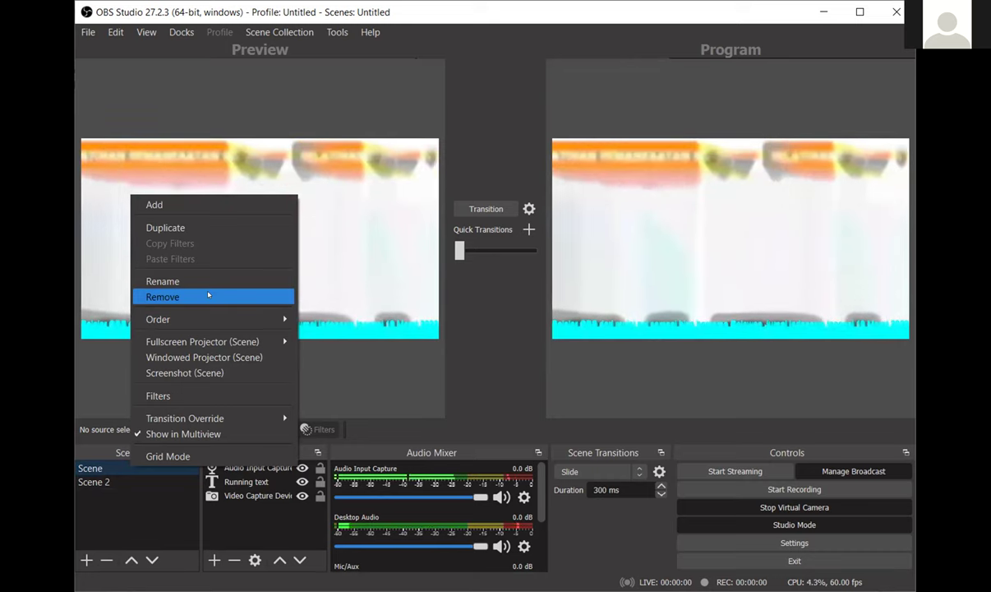
left_click(209, 295)
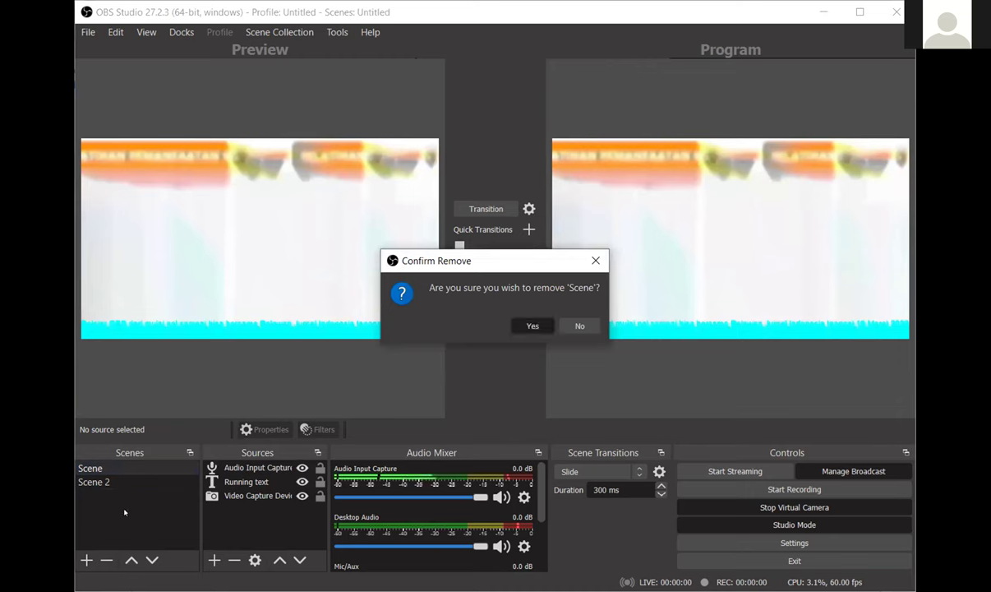
key("Return")
Add a new scene named Scene and place it above Scene 2 in the scene list
left_click(86, 559)
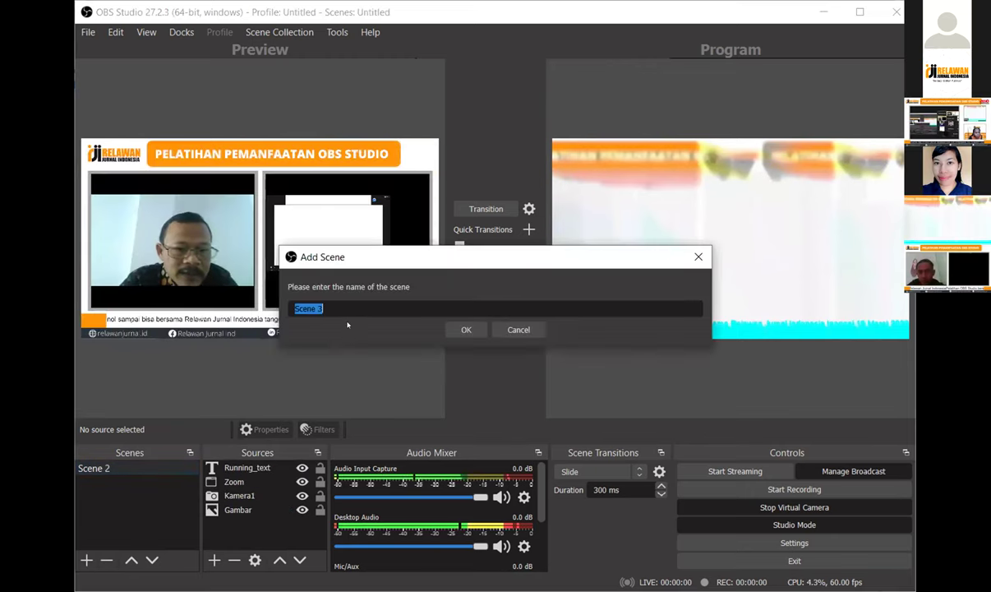
key("End")
key("BackSpace")
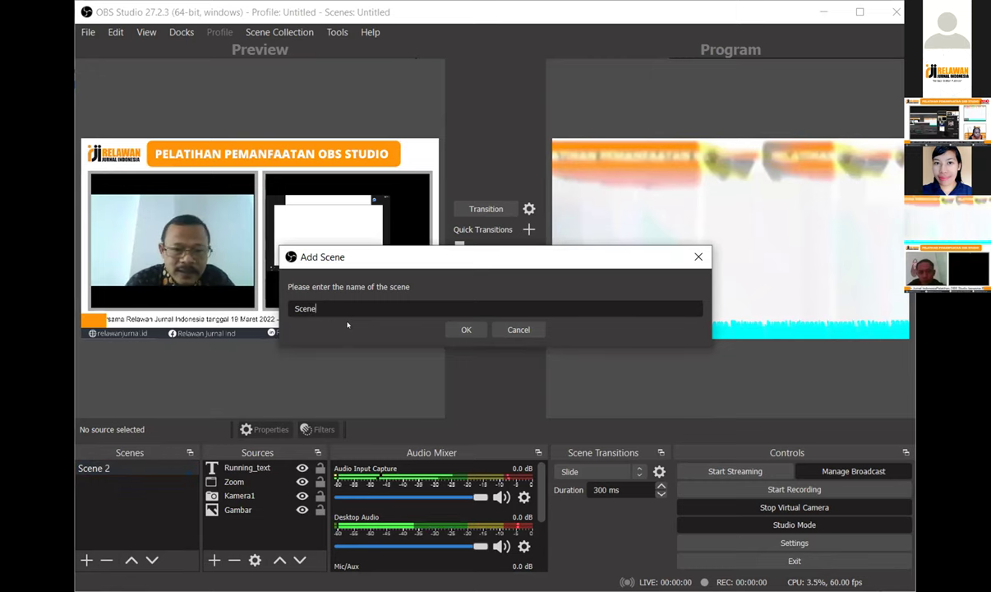
key("Return")
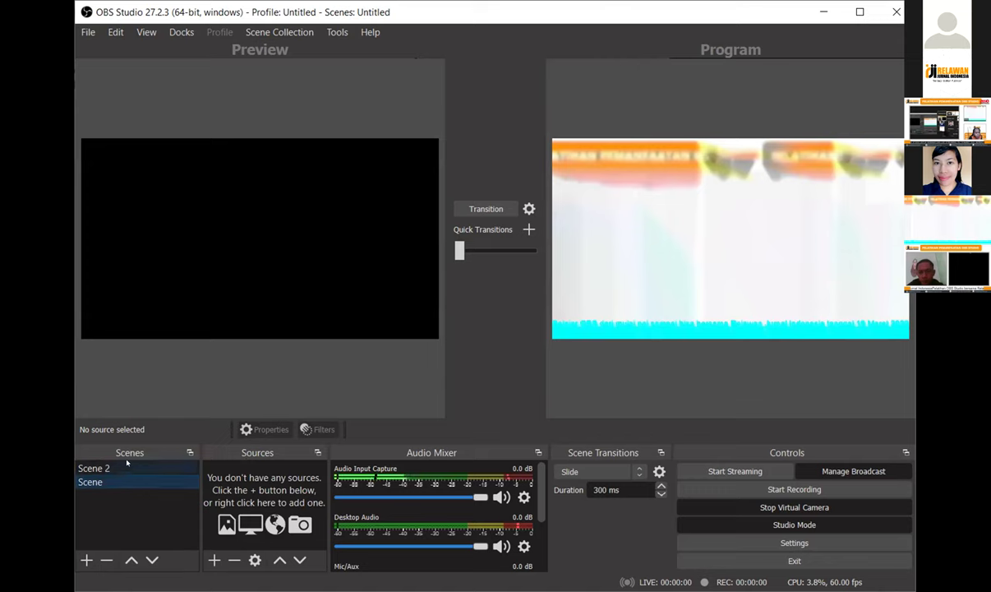
left_click(127, 466)
left_click(152, 559)
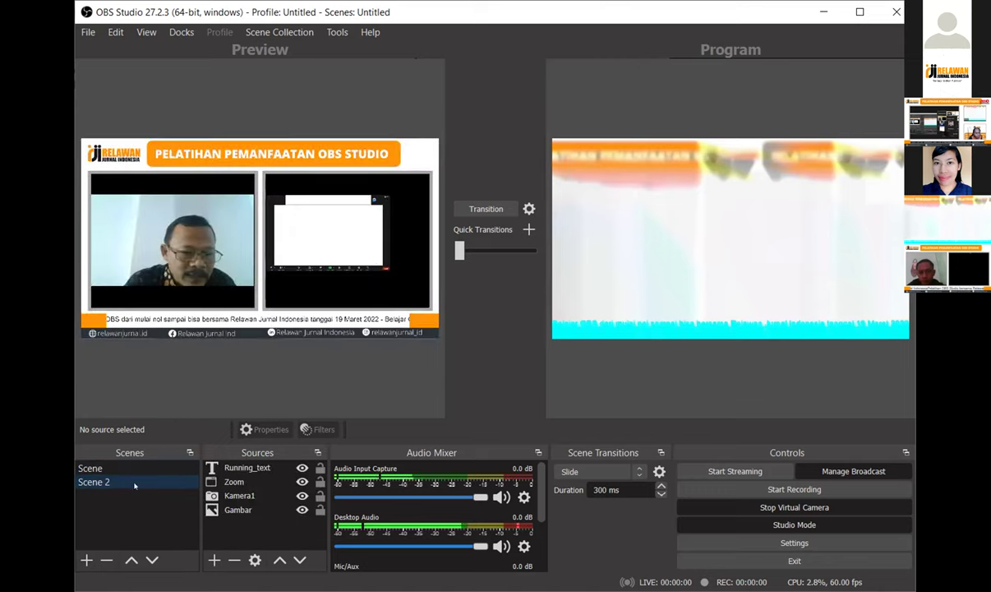
Add a new Image source to the empty Scene, keeping the default name Image
left_click(133, 469)
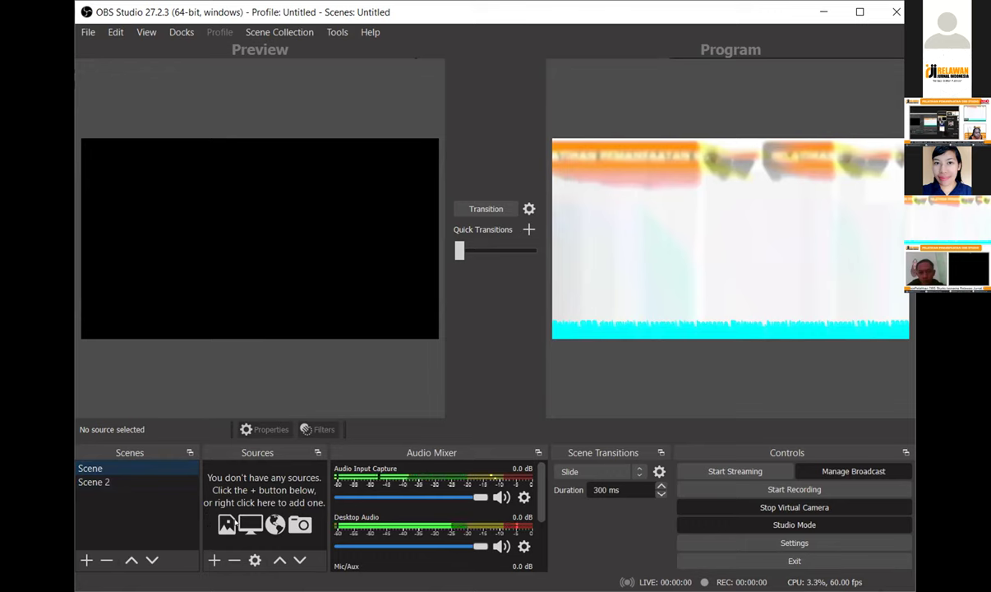
left_click(213, 560)
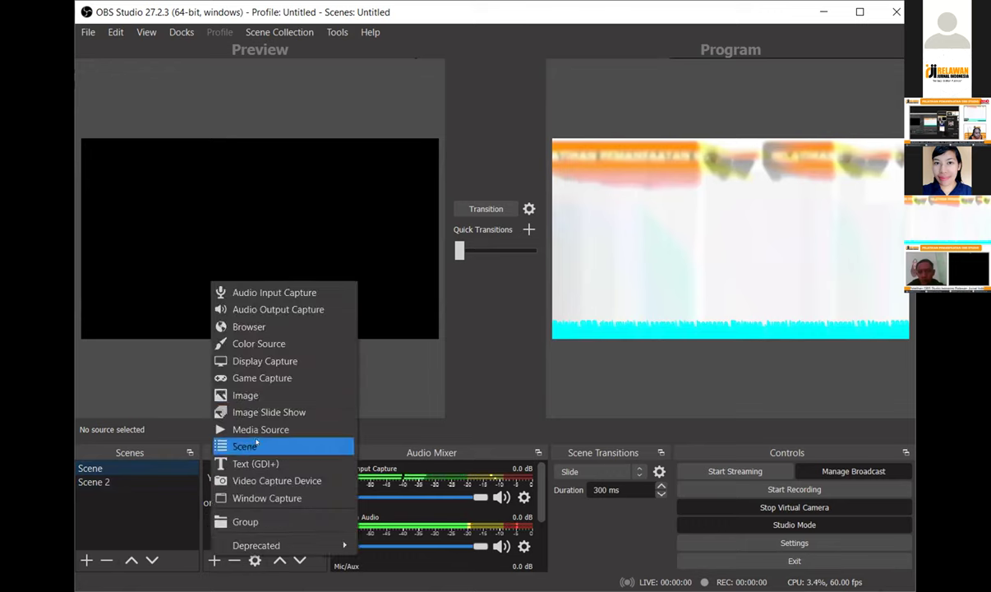
left_click(277, 394)
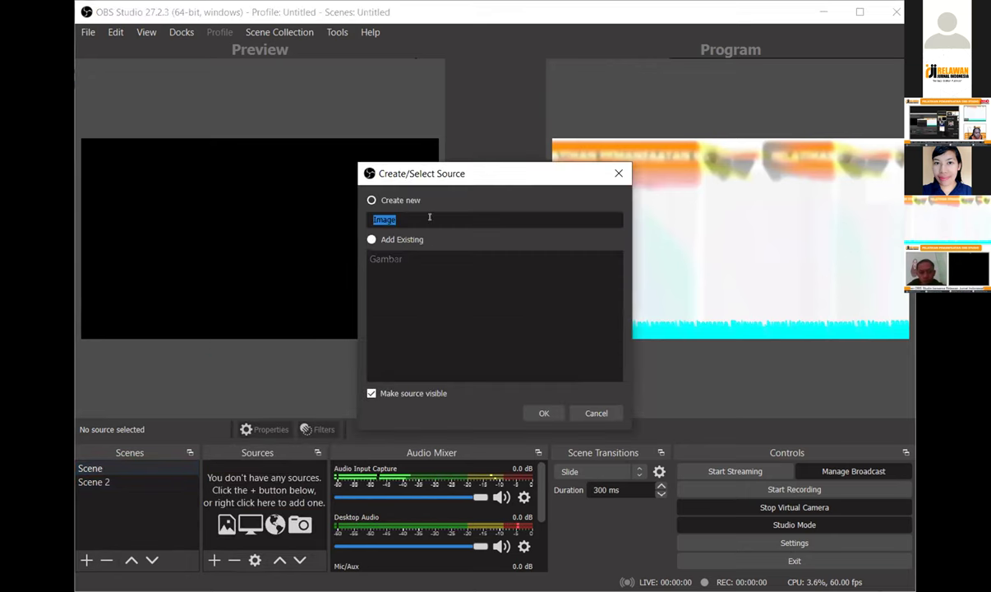
key("Return")
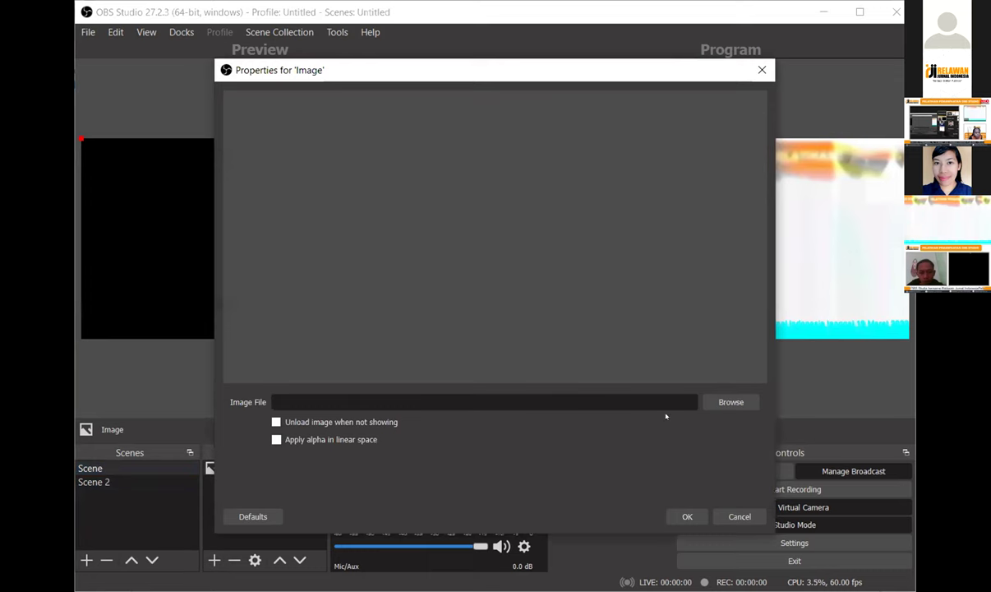
Load UKInstitute.jpeg from the Downloads folder into the Image source, using thumbnails to identify the file
left_click(731, 402)
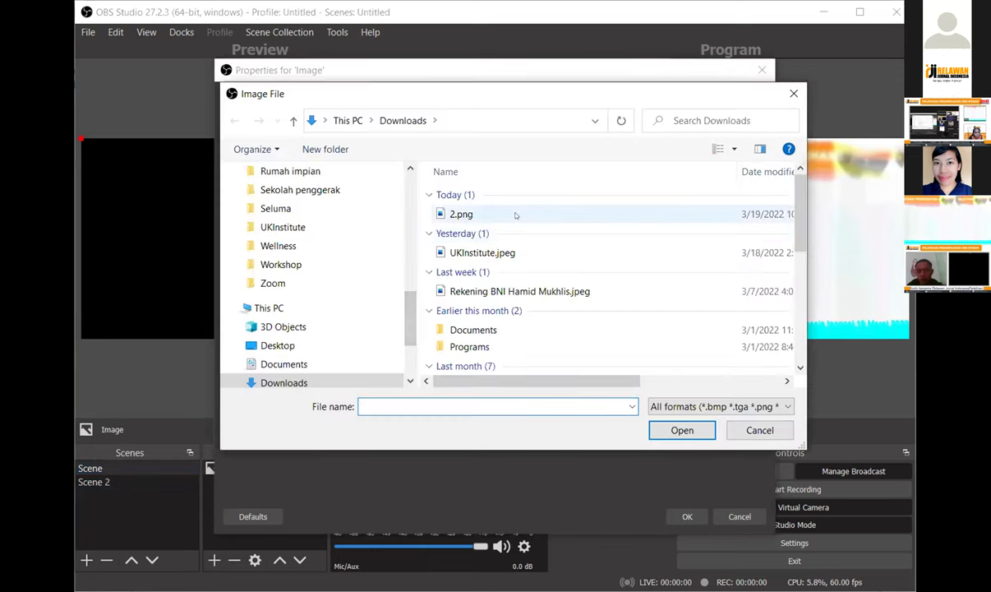
left_click(515, 215)
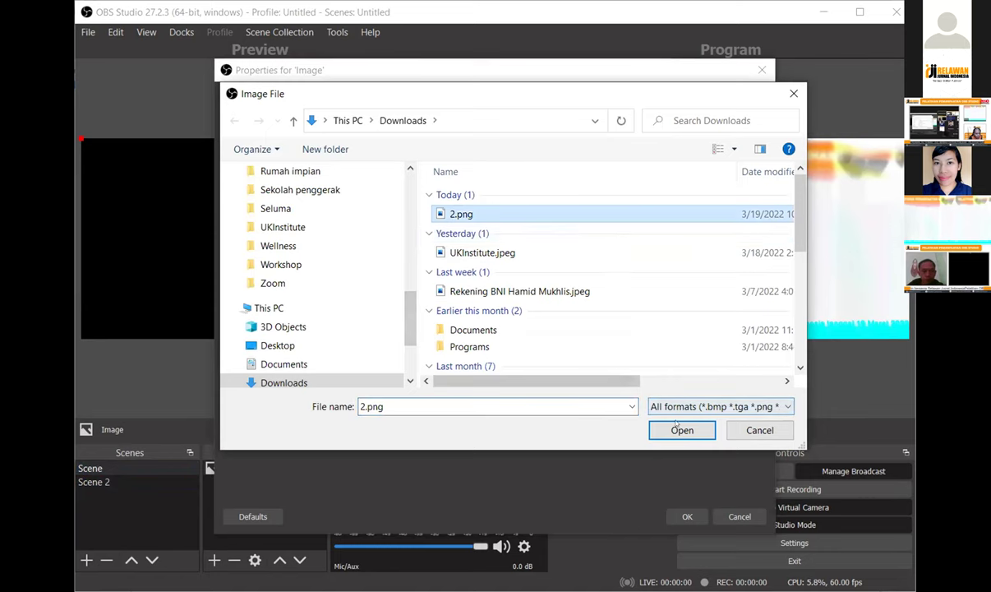
left_click(505, 253)
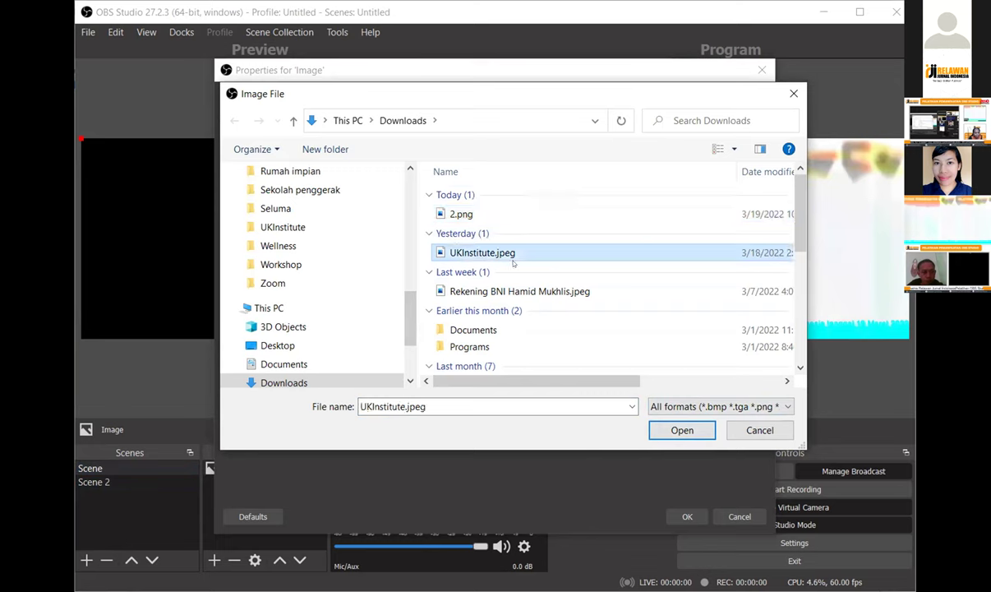
scroll(576, 291, "down", 5)
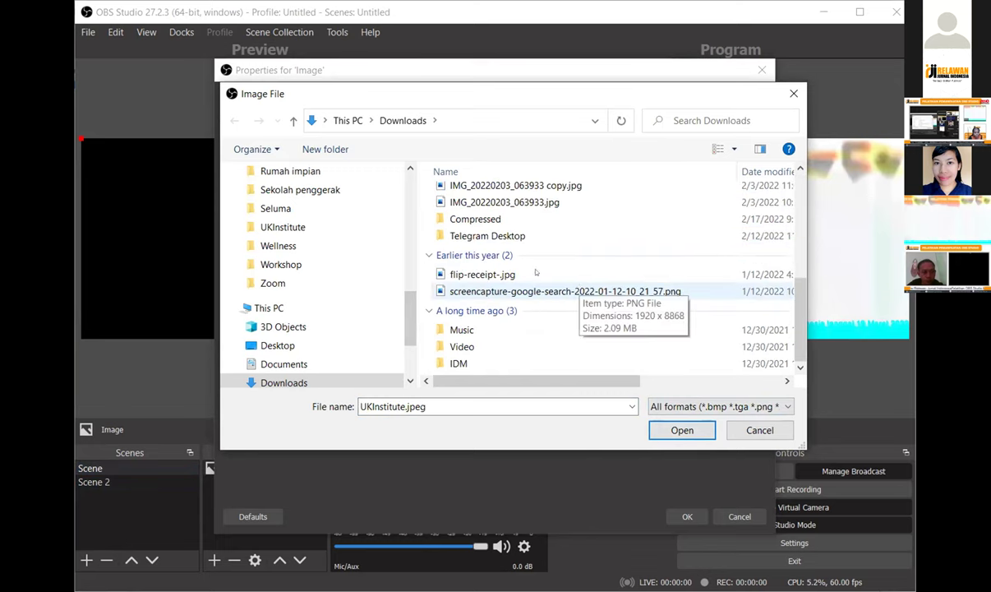
left_click(735, 149)
left_click_drag(731, 149, 724, 66)
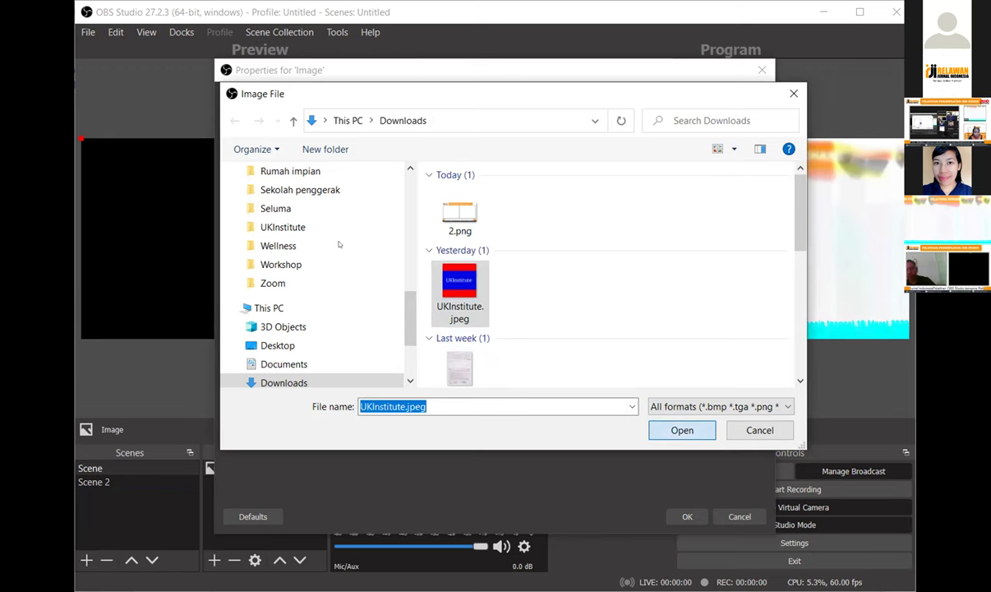
key("Return")
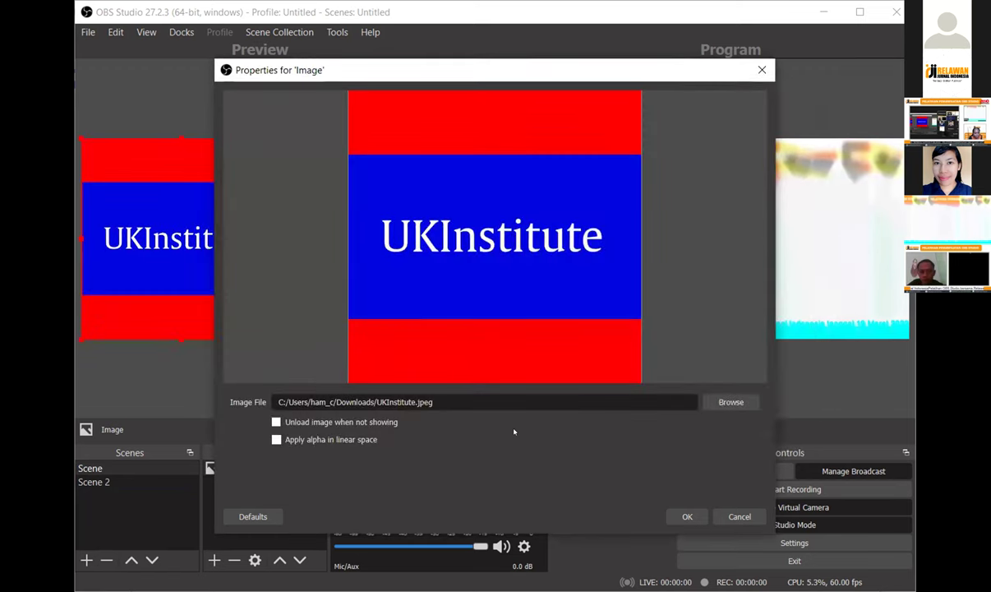
left_click(687, 516)
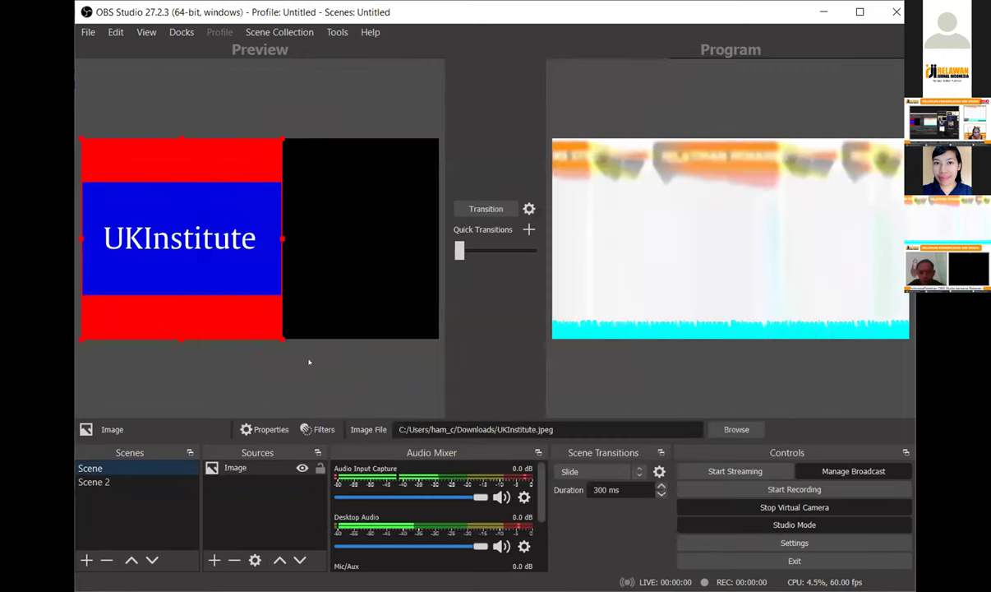
Centre the UKInstitute image horizontally on the Scene preview canvas and leave it selected
left_click_drag(198, 230, 281, 235)
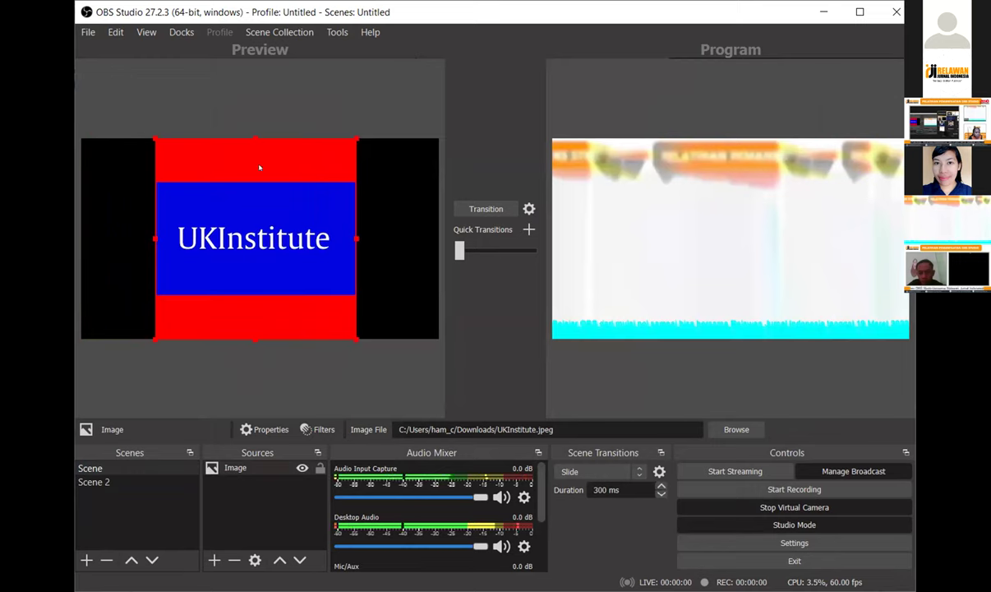
left_click_drag(250, 136, 274, 137)
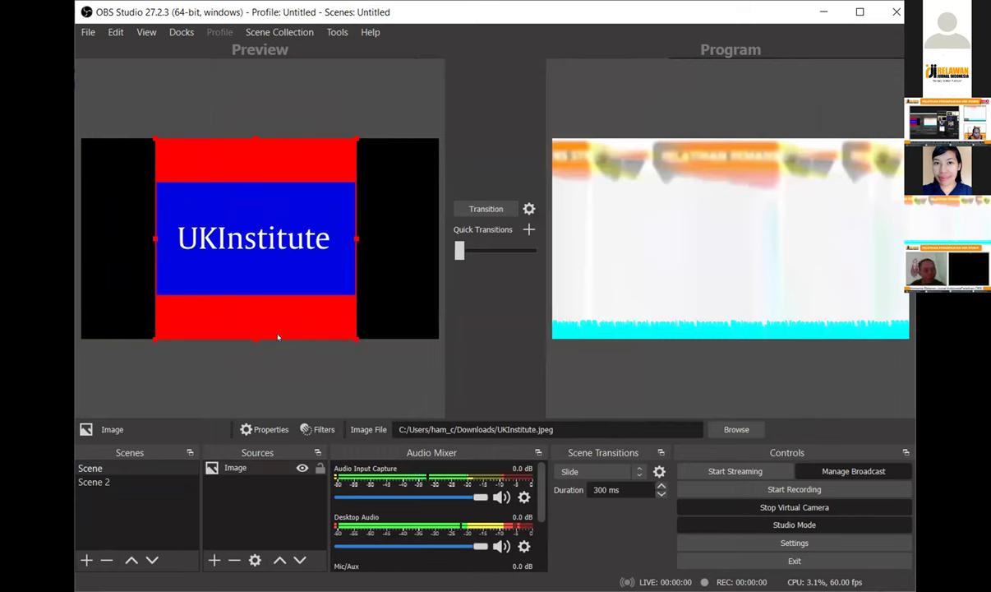
left_click(249, 468)
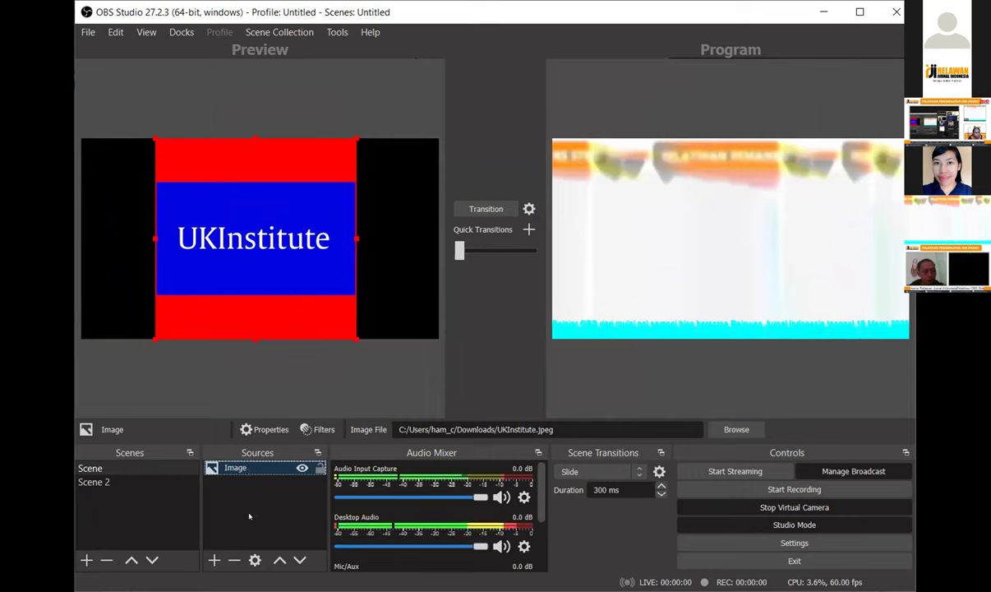
left_click(251, 134)
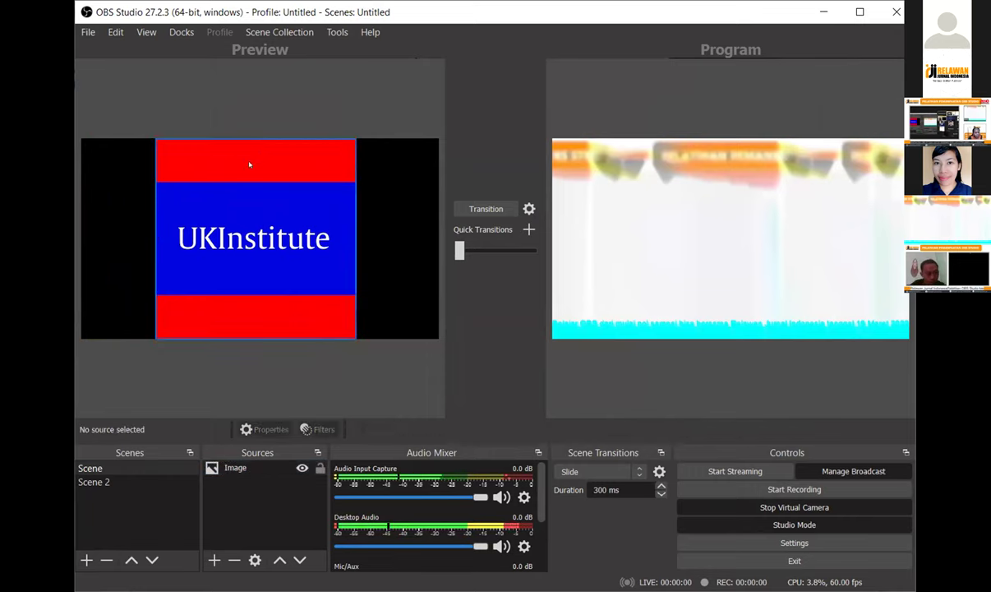
left_click(251, 169)
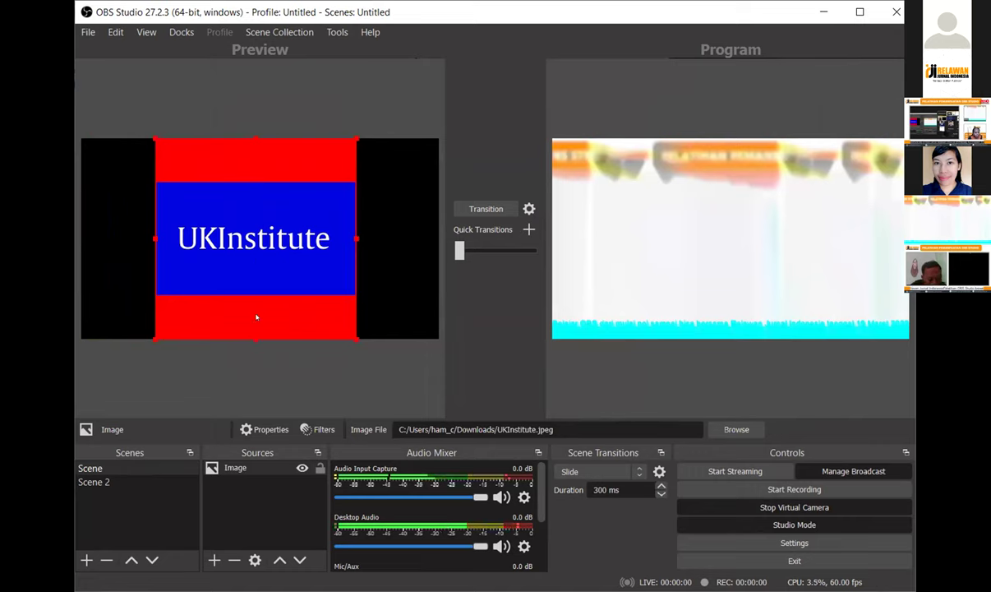
Crop the red bands off the upper and lower edges of the UKInstitute image and enlarge it to fill the Scene canvas
left_click_drag(249, 334, 255, 294)
left_click_drag(249, 129, 246, 177)
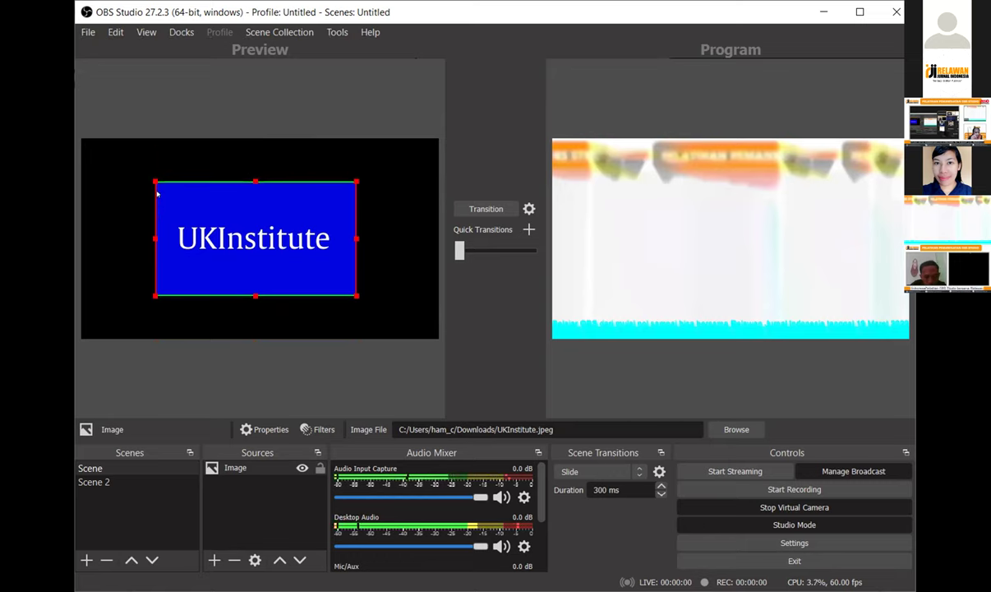
left_click_drag(150, 175, 85, 138)
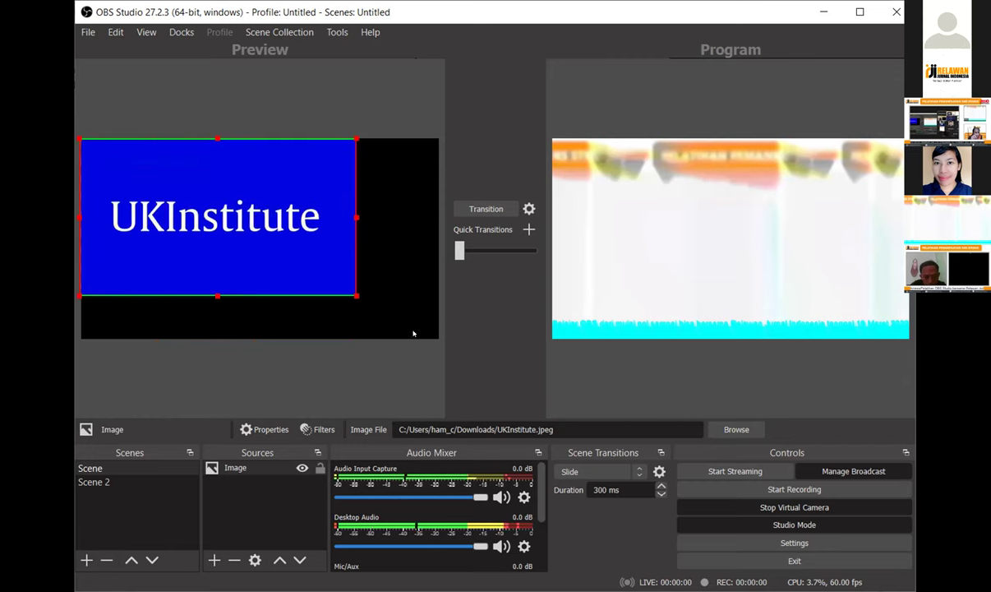
left_click_drag(352, 296, 427, 332)
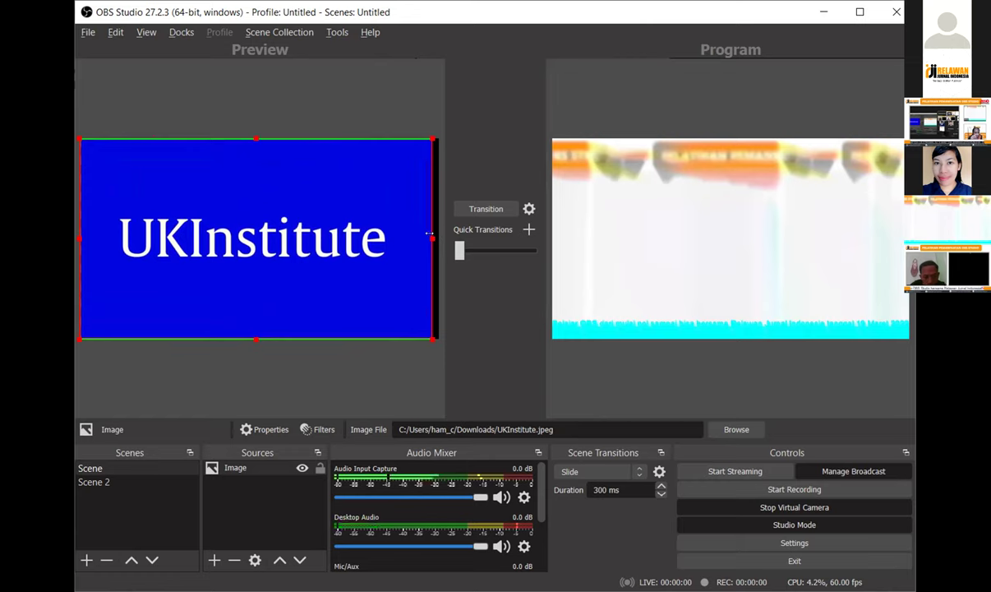
left_click_drag(431, 235, 349, 238)
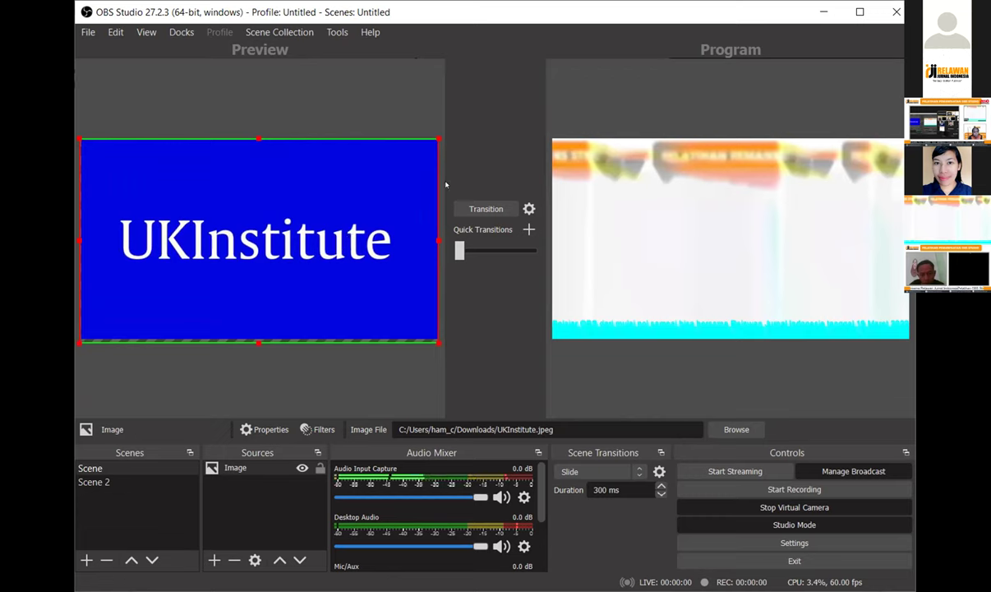
Transition the UKInstitute Scene to the program output, followed by Scene 2
left_click(486, 209)
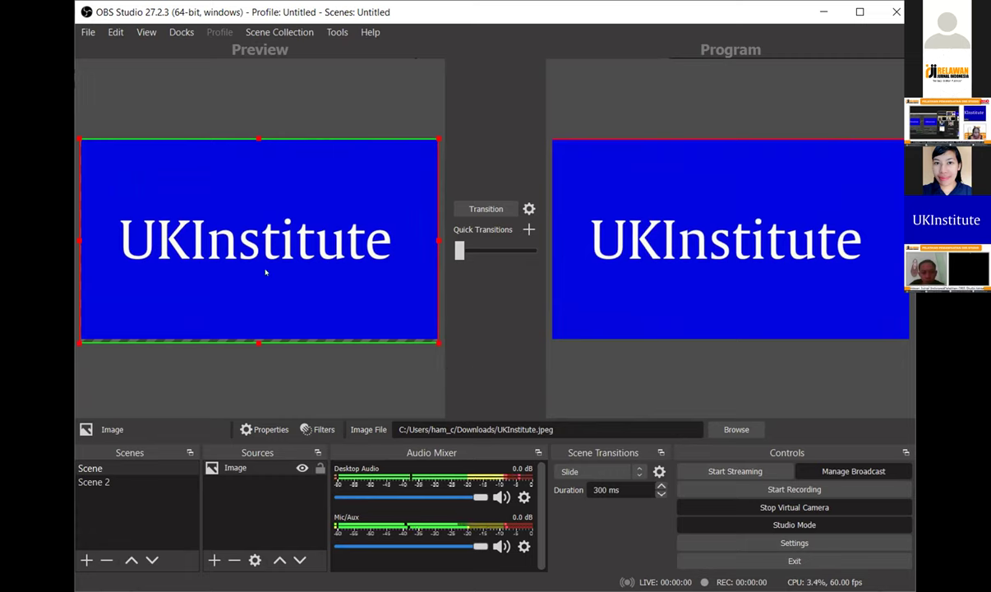
left_click(328, 97)
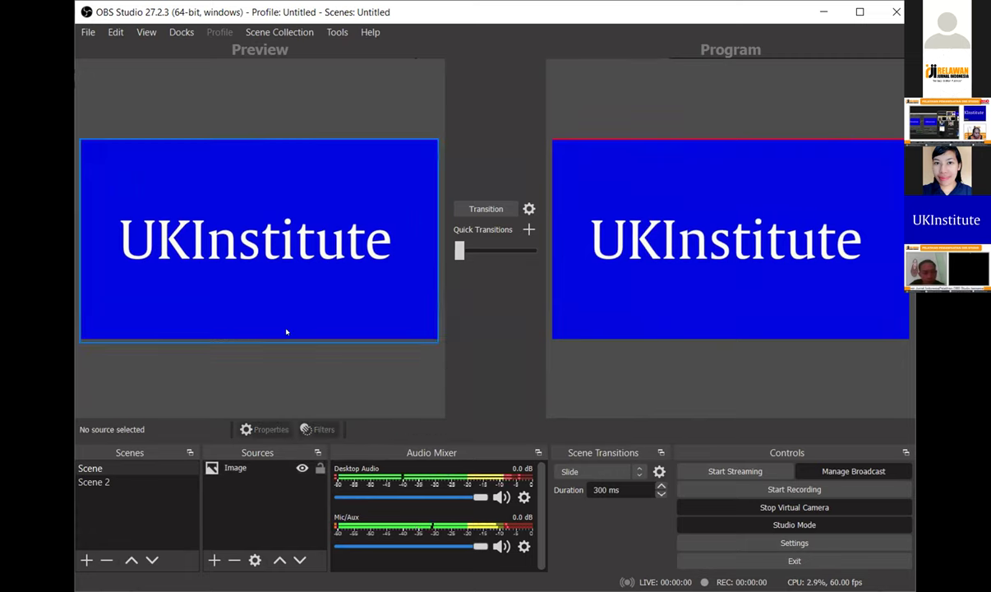
left_click(95, 482)
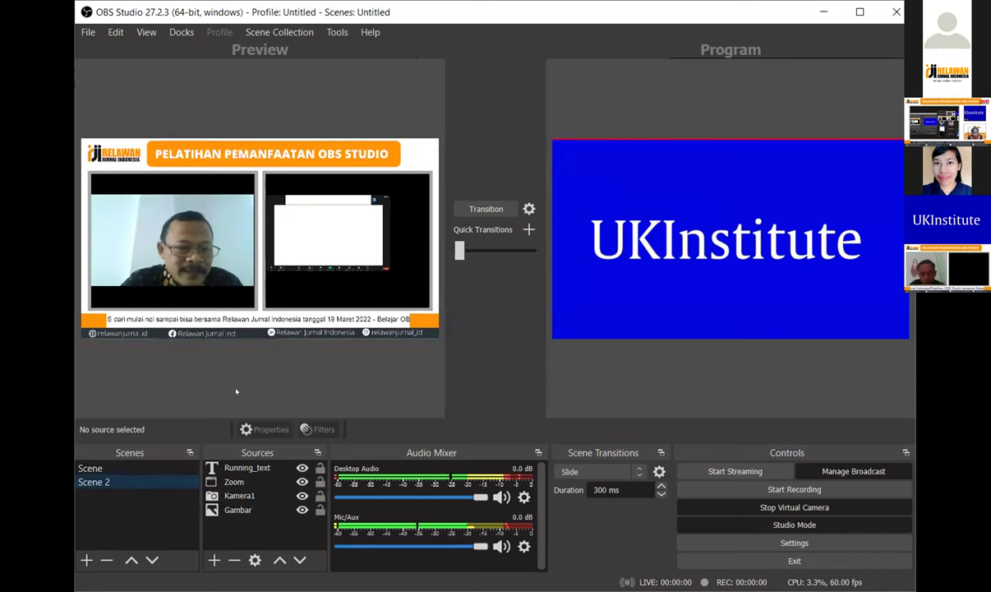
left_click(505, 211)
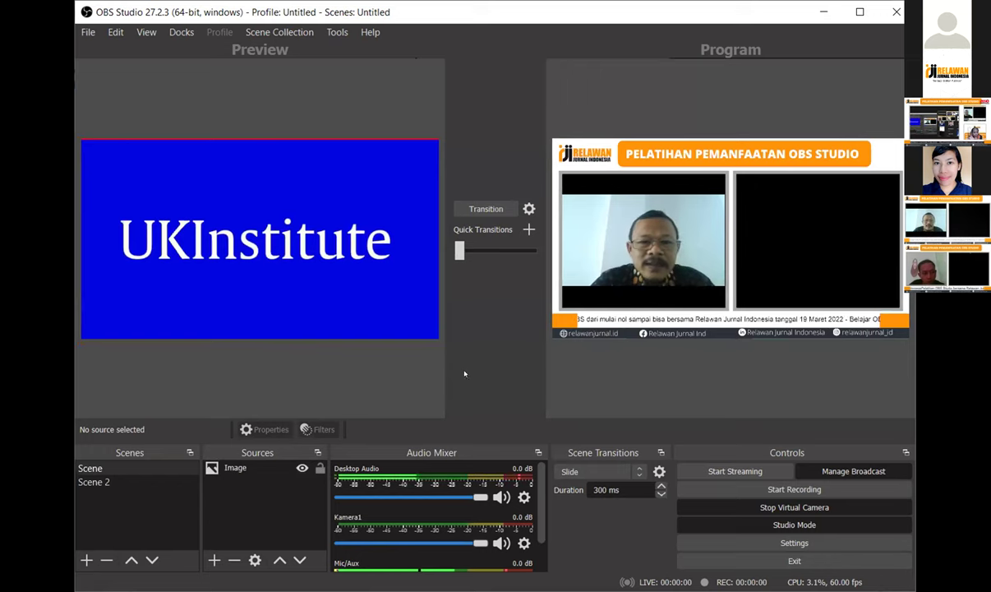
Set the font size of Scene 2's Running_text source to 80, keeping Arial Regular, and deselect it
left_click(120, 482)
left_click(124, 470)
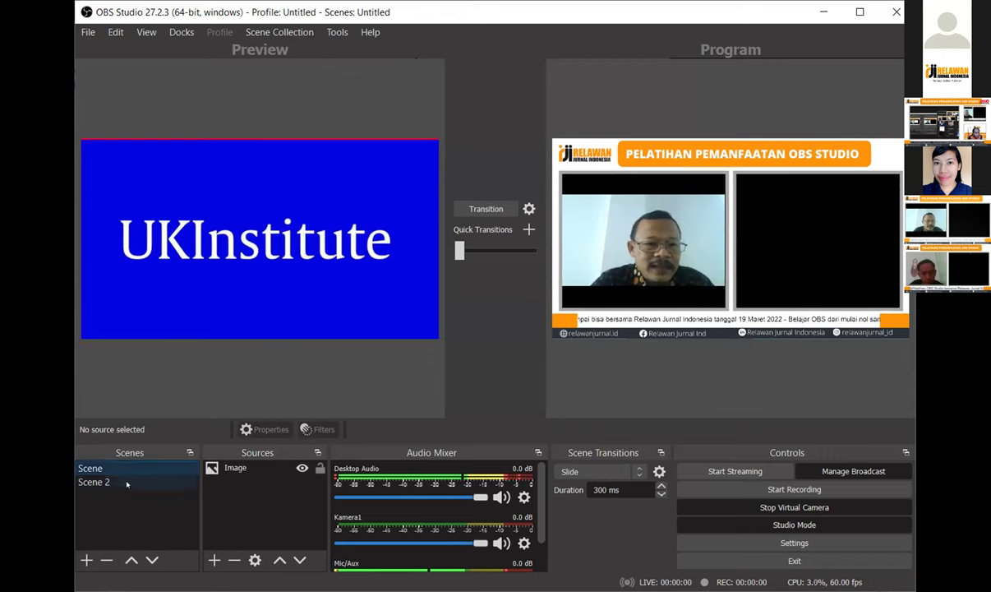
left_click(127, 483)
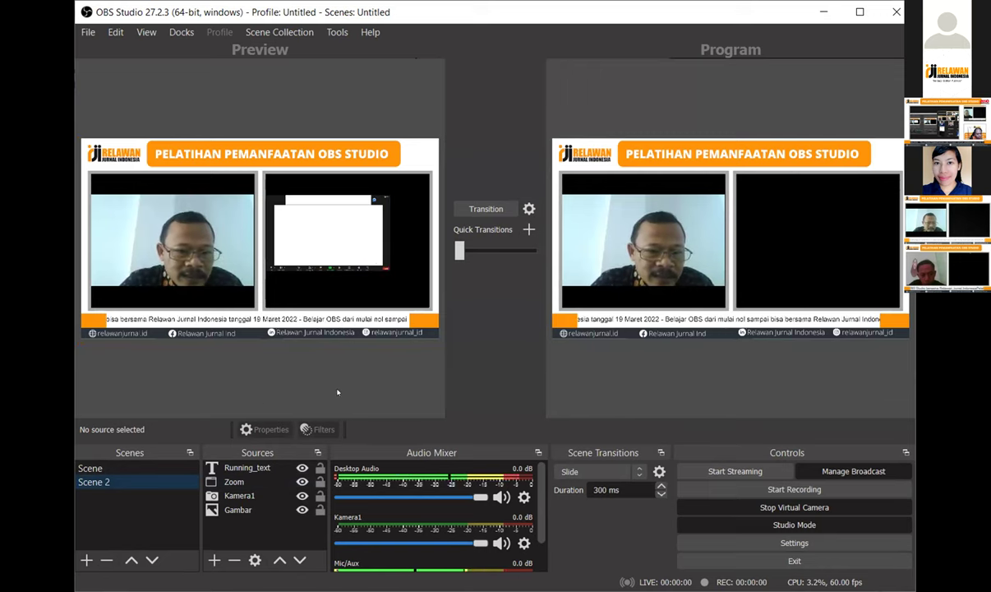
left_click(257, 468)
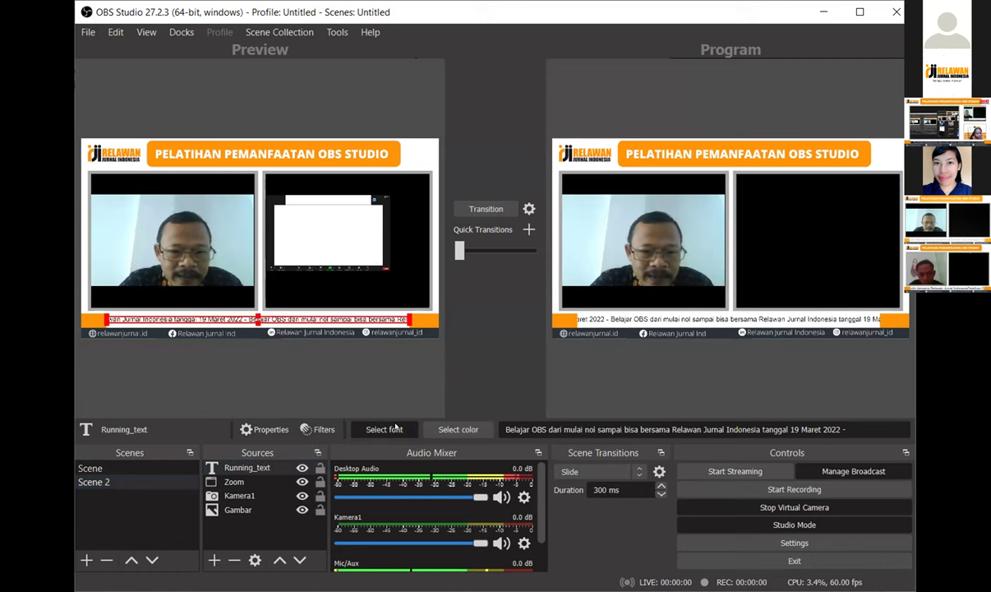
left_click(384, 429)
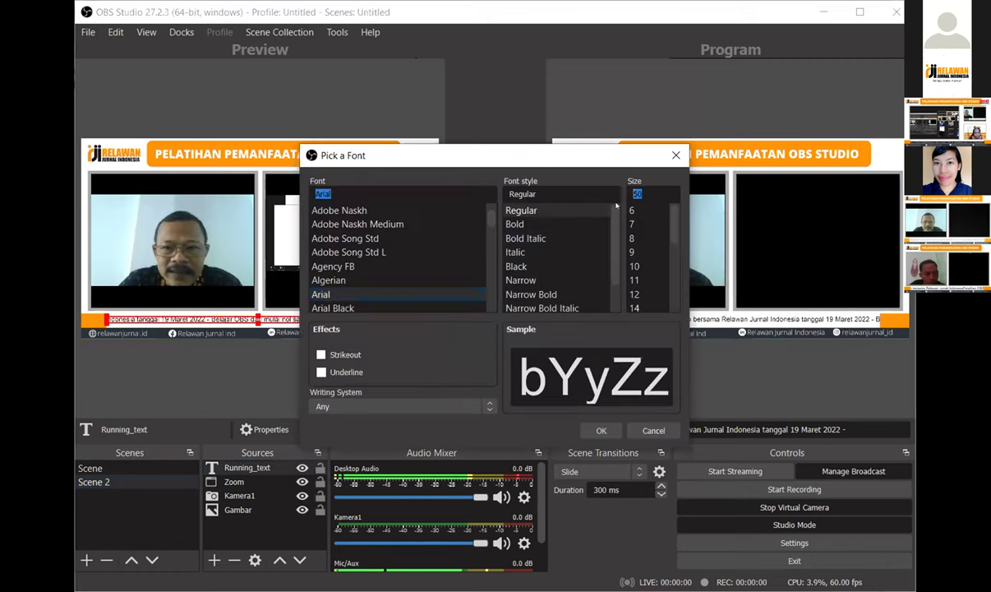
type("80")
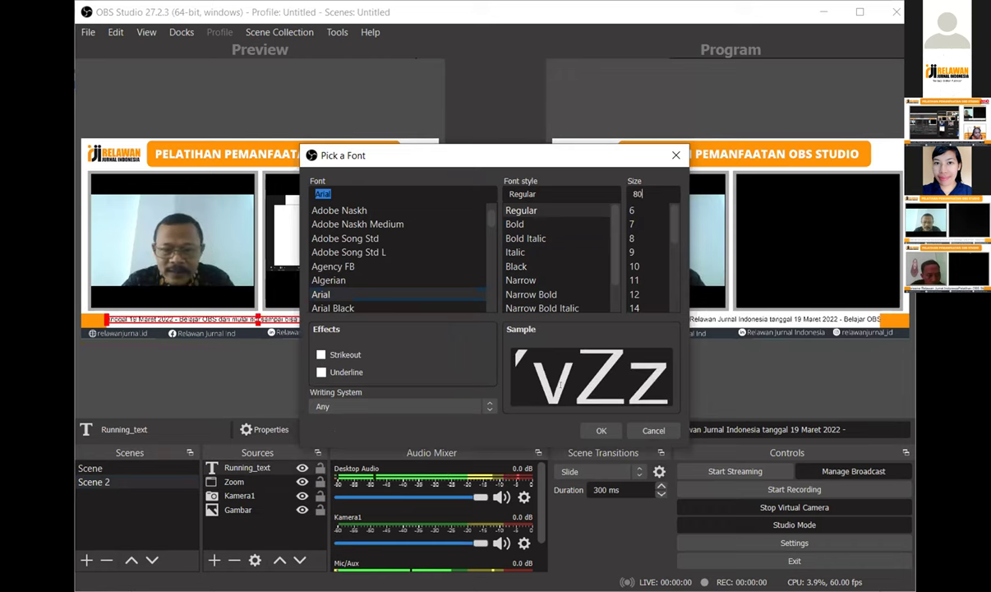
key("Return")
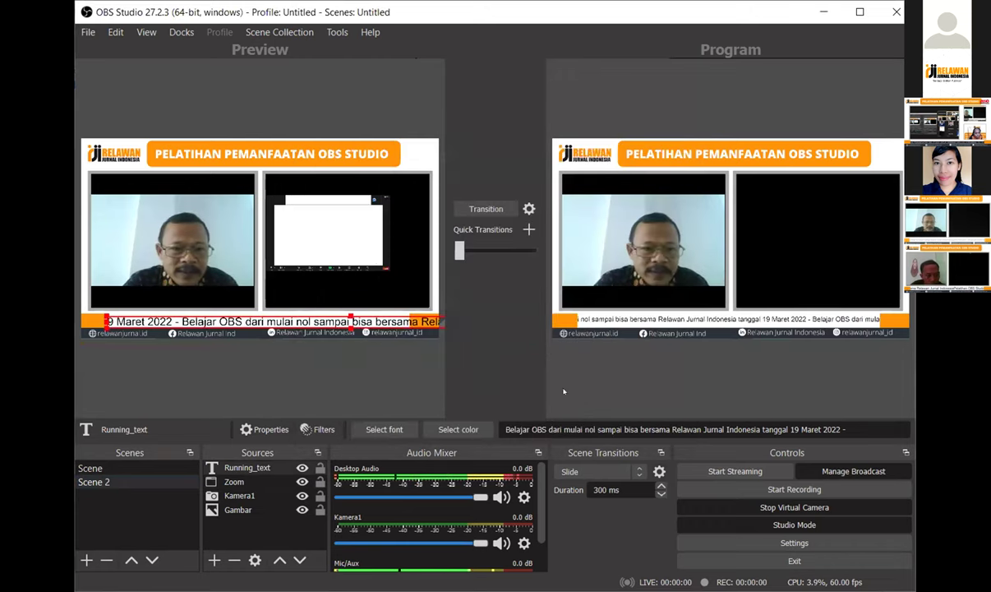
left_click(239, 387)
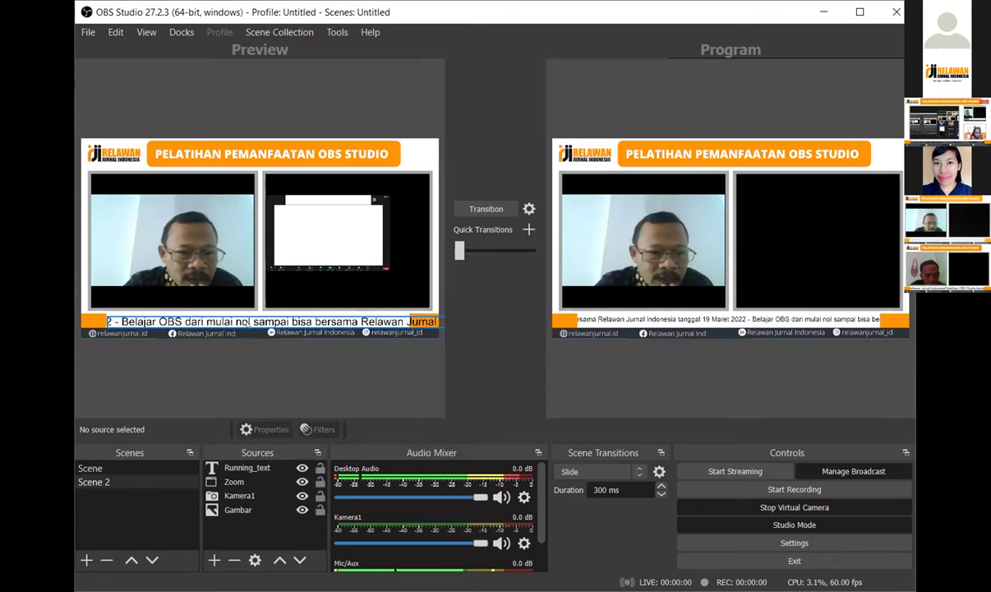
Resize and position Running_text to span the full canvas width along the white strip, and transition the updated Scene 2 to the program output
left_click(403, 323)
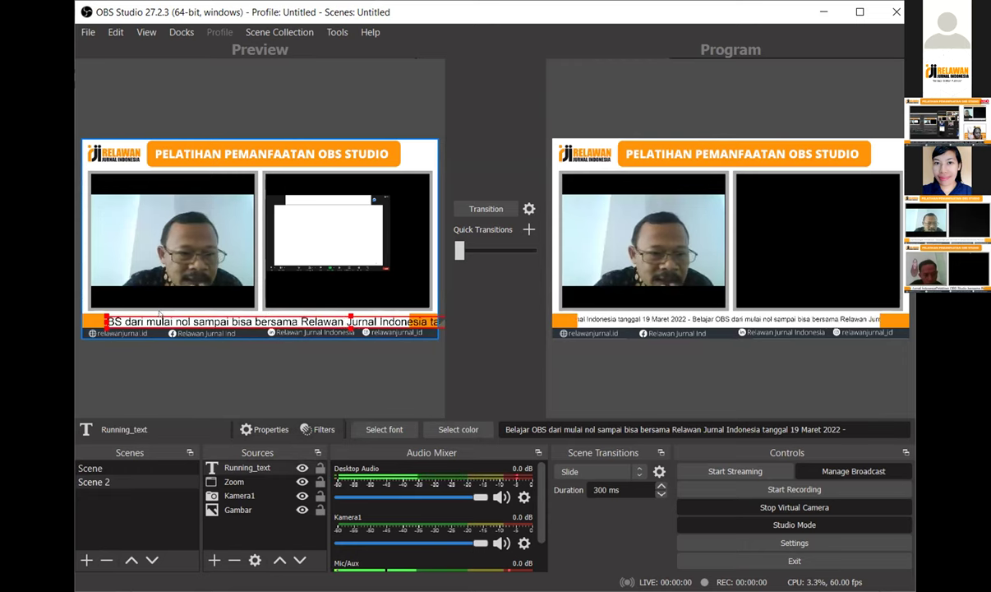
left_click_drag(158, 314, 122, 311)
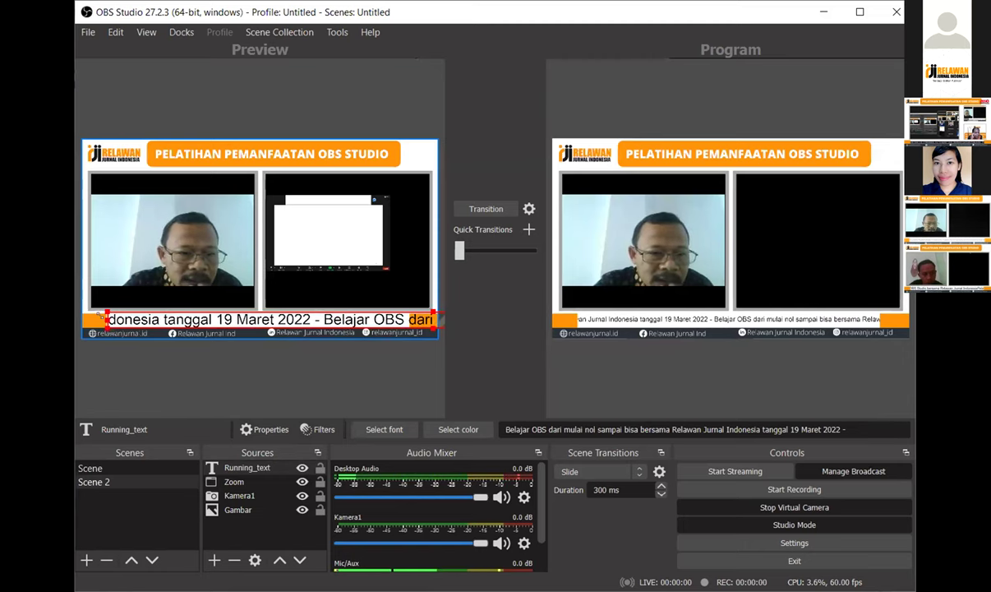
left_click(129, 321)
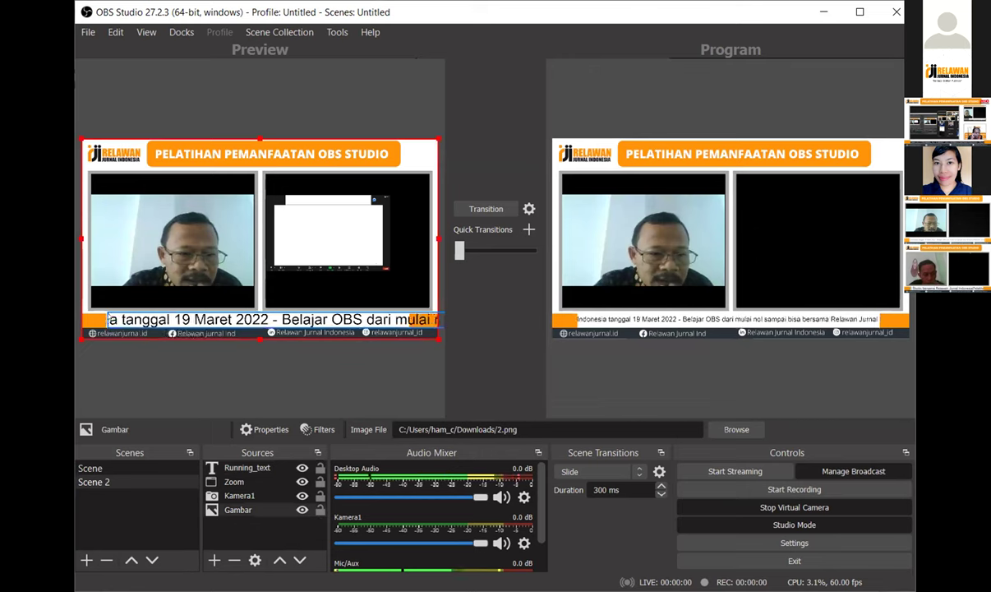
left_click(115, 317)
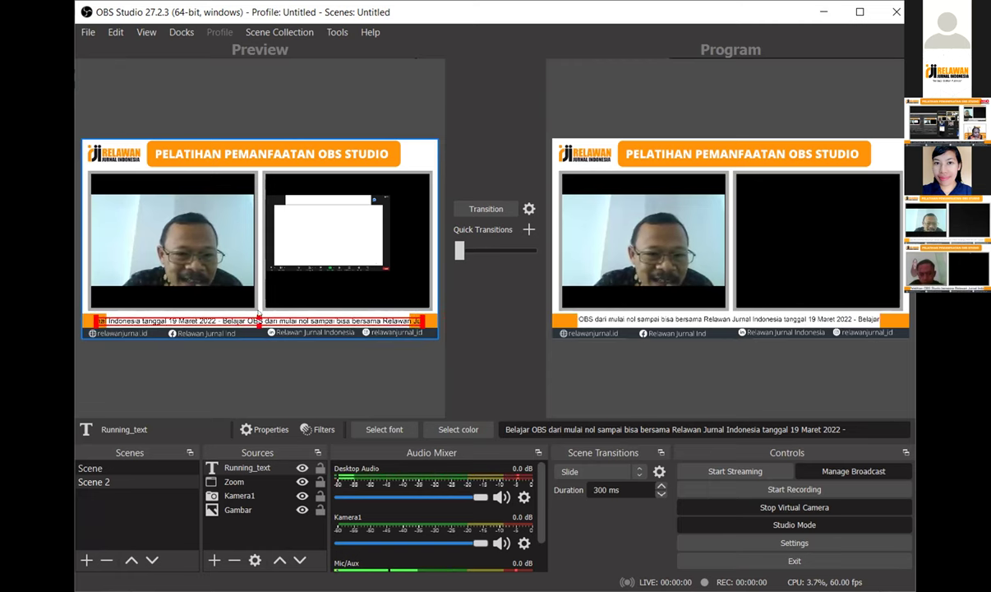
left_click_drag(258, 315, 258, 312)
left_click_drag(95, 319, 291, 319)
left_click_drag(390, 313, 407, 321)
left_click_drag(296, 320, 84, 320)
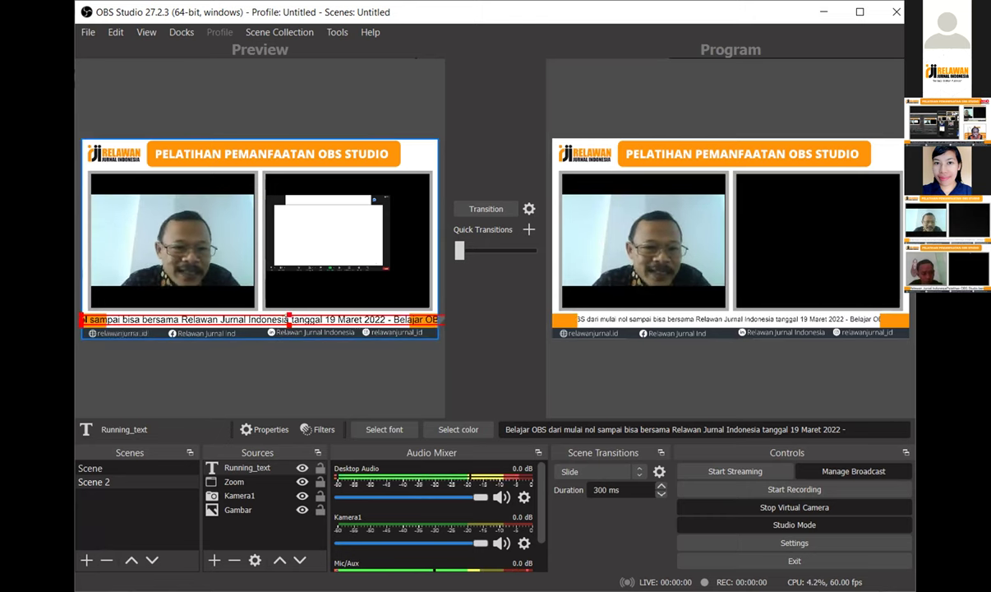
left_click(486, 209)
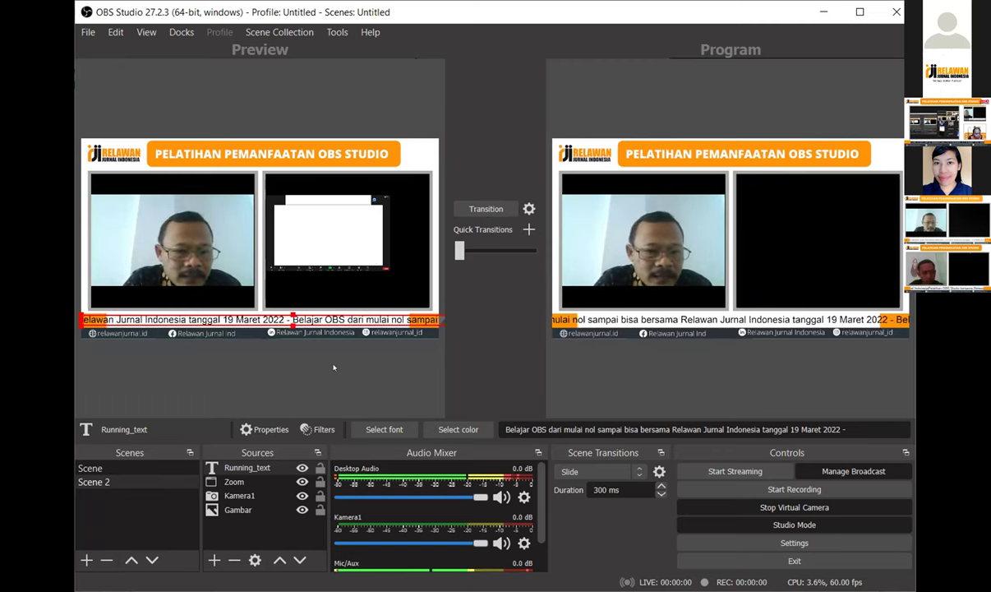
Enlarge the Zoom window capture in Scene 2 to nearly the full width of the right-hand frame
left_click(234, 482)
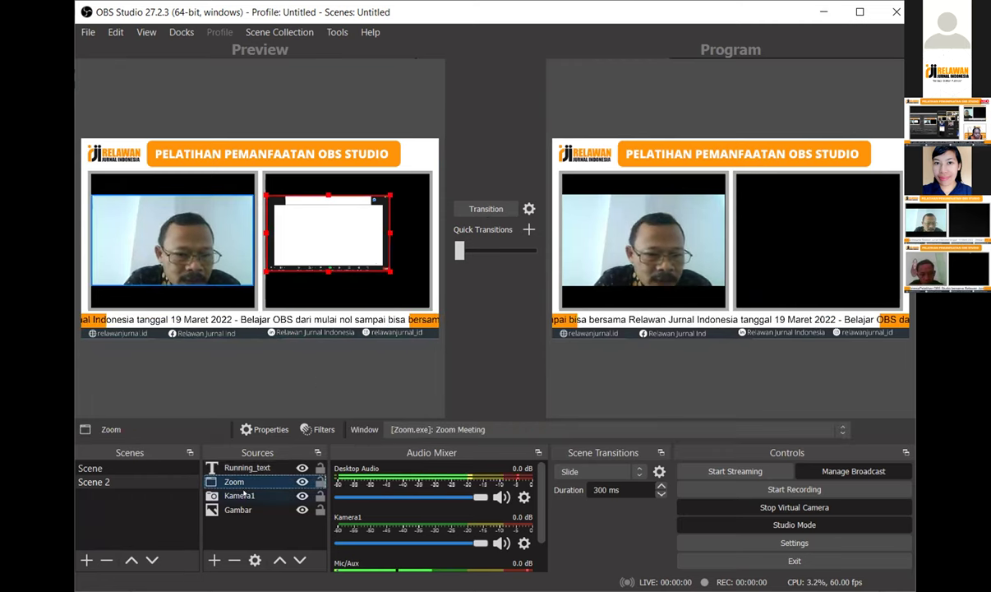
left_click_drag(390, 272, 416, 289)
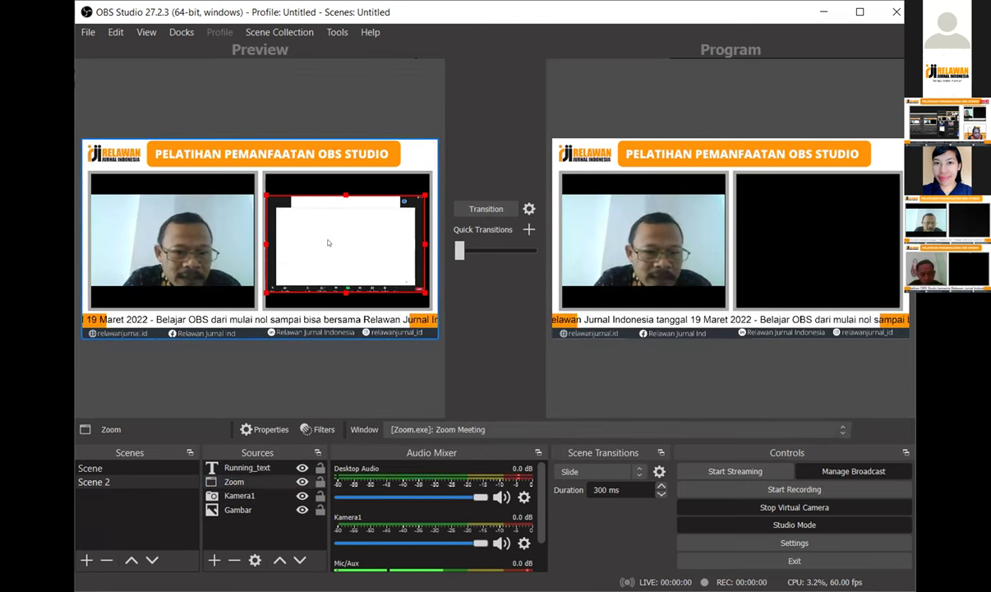
Try the Meeting Controls, Post Attendee - Zoom - Google Chrome, Zoom and CptHost.exe windows as the Zoom source's capture target
double_click(328, 243)
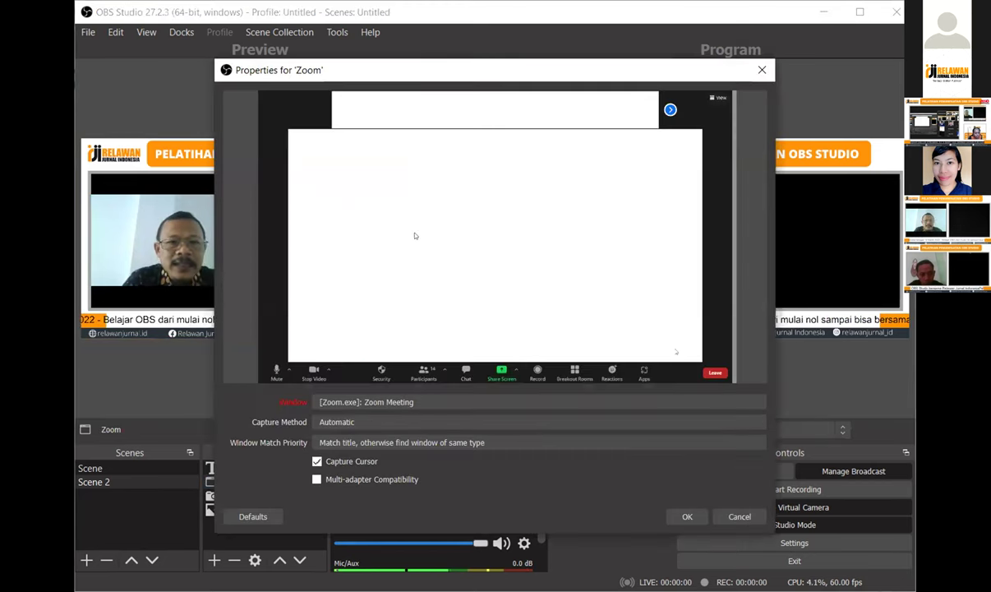
left_click(419, 401)
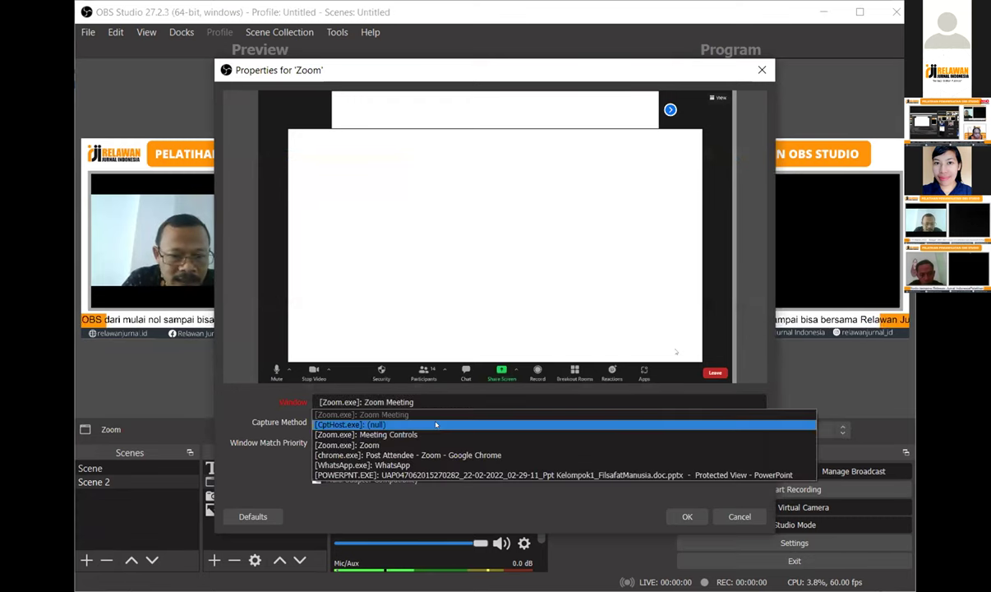
left_click(447, 434)
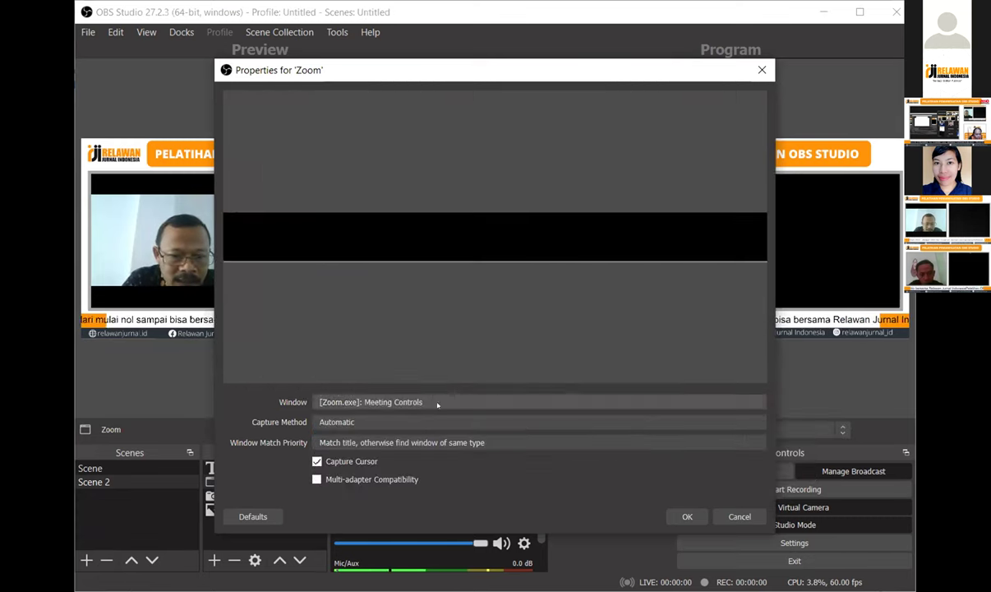
left_click(437, 402)
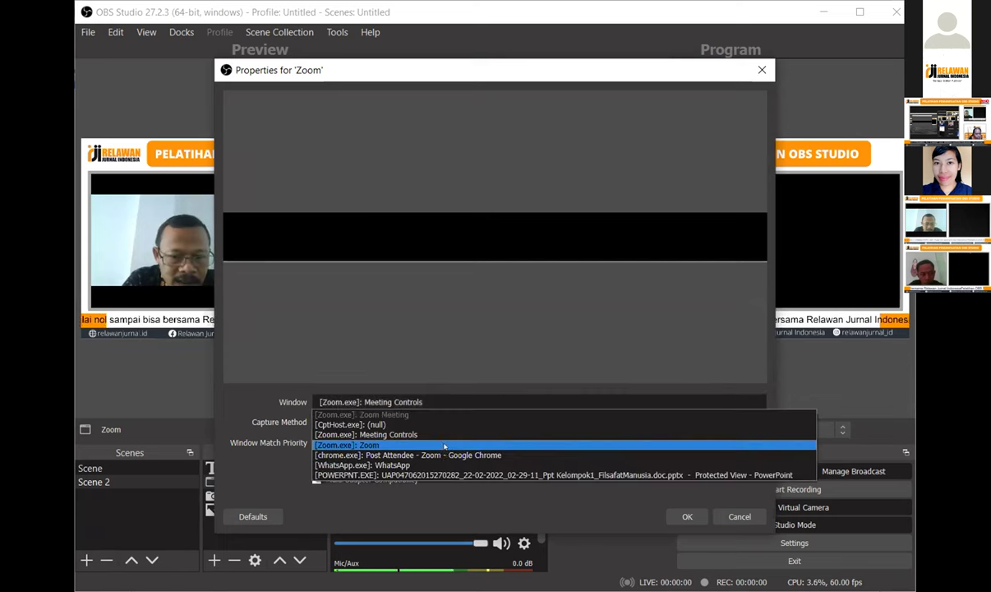
left_click(445, 455)
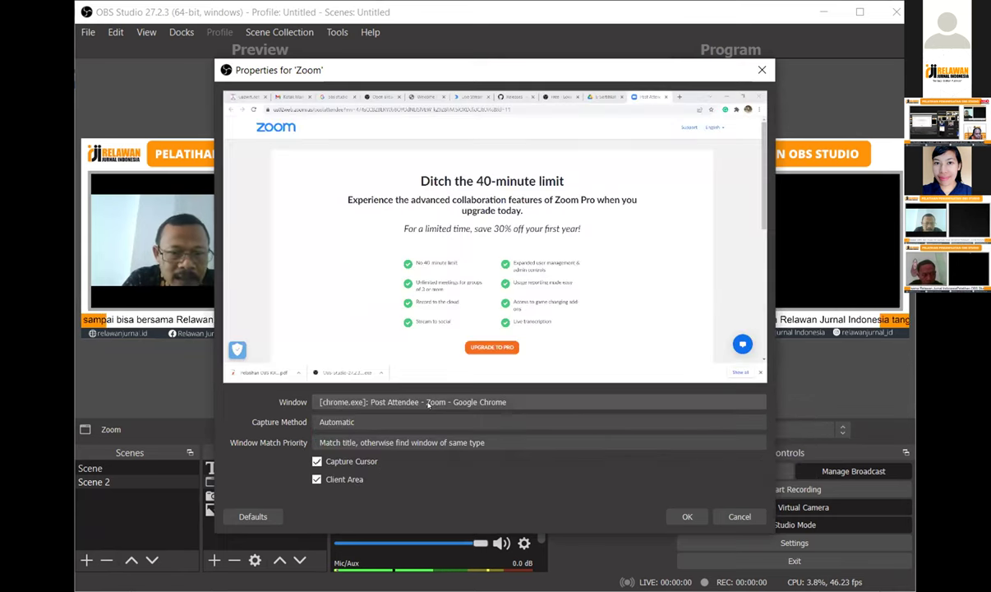
left_click(429, 400)
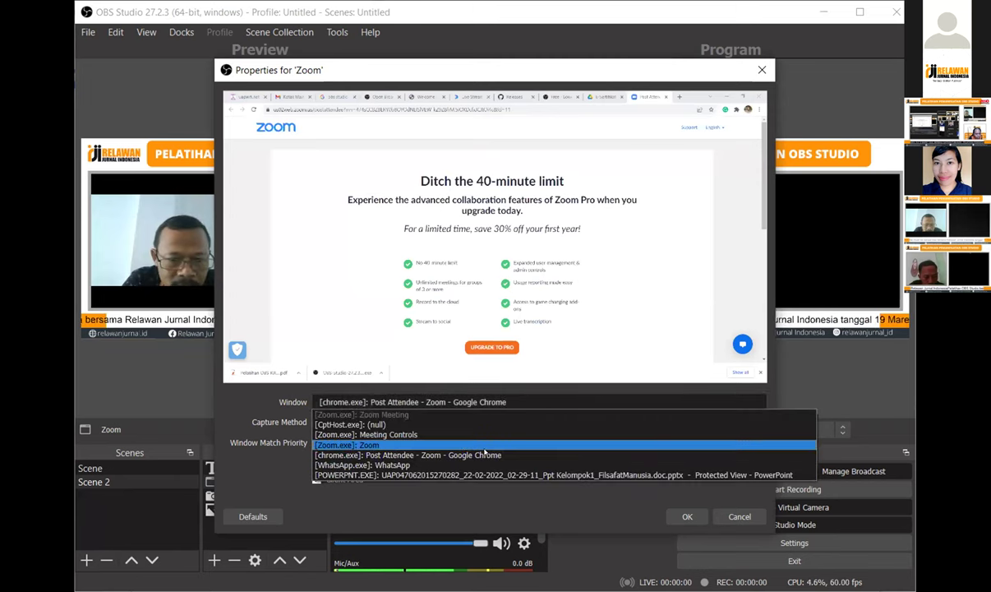
left_click(445, 444)
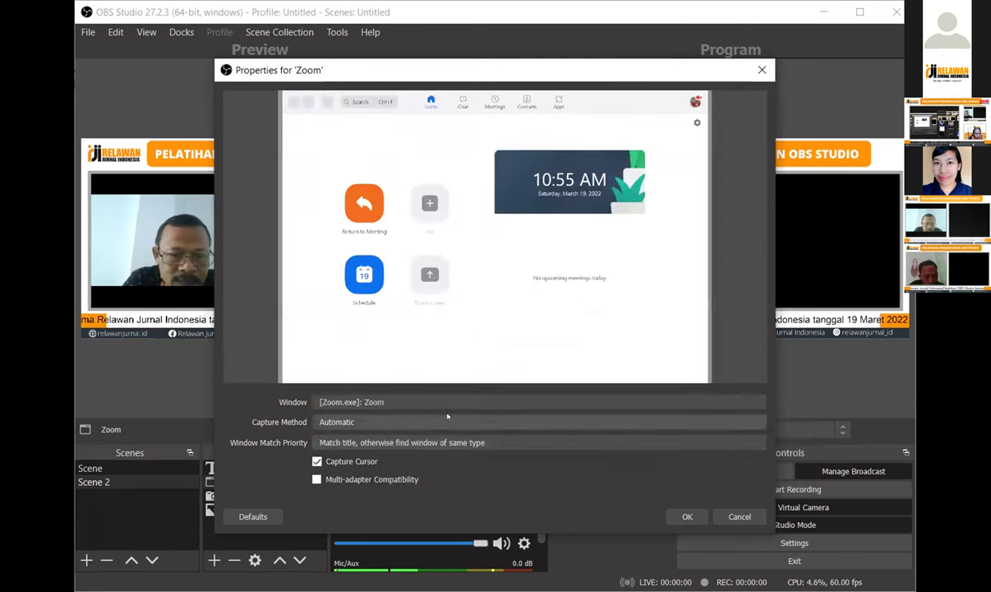
left_click(449, 402)
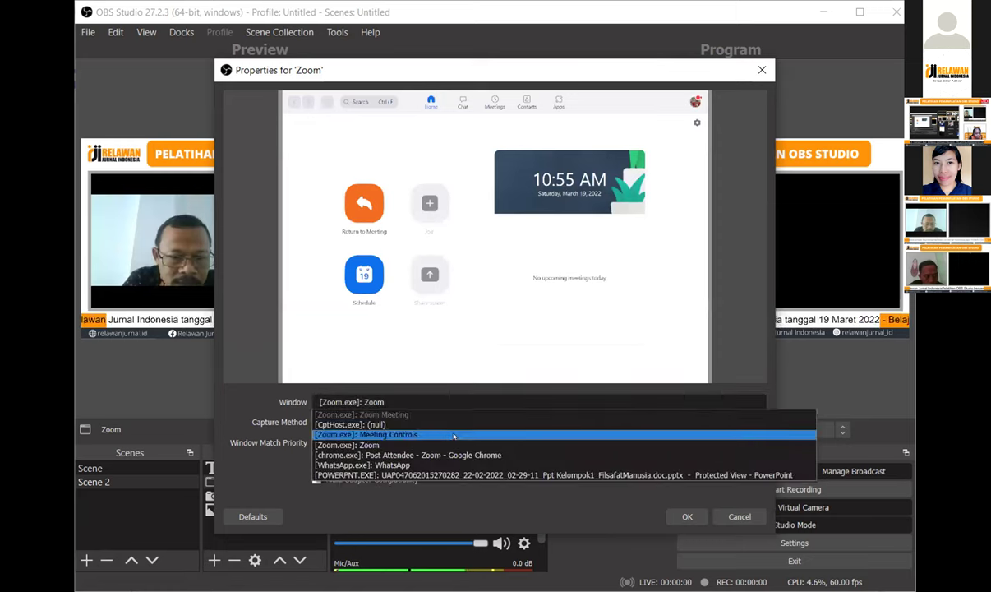
key("Return")
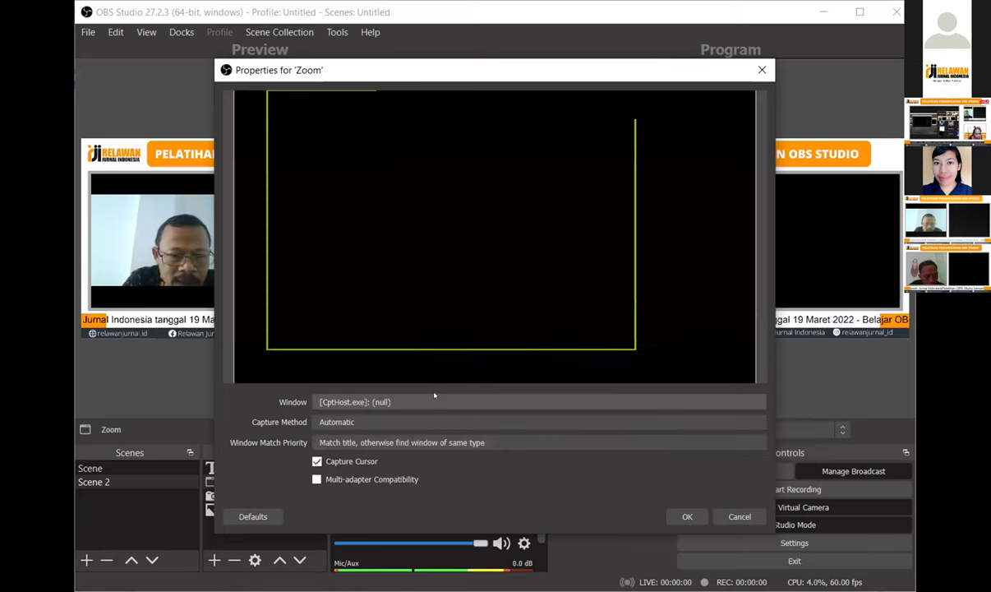
Try to reselect [Zoom.exe]: Zoom Meeting as the Zoom source's capture window, and cancel the property changes
left_click(432, 408)
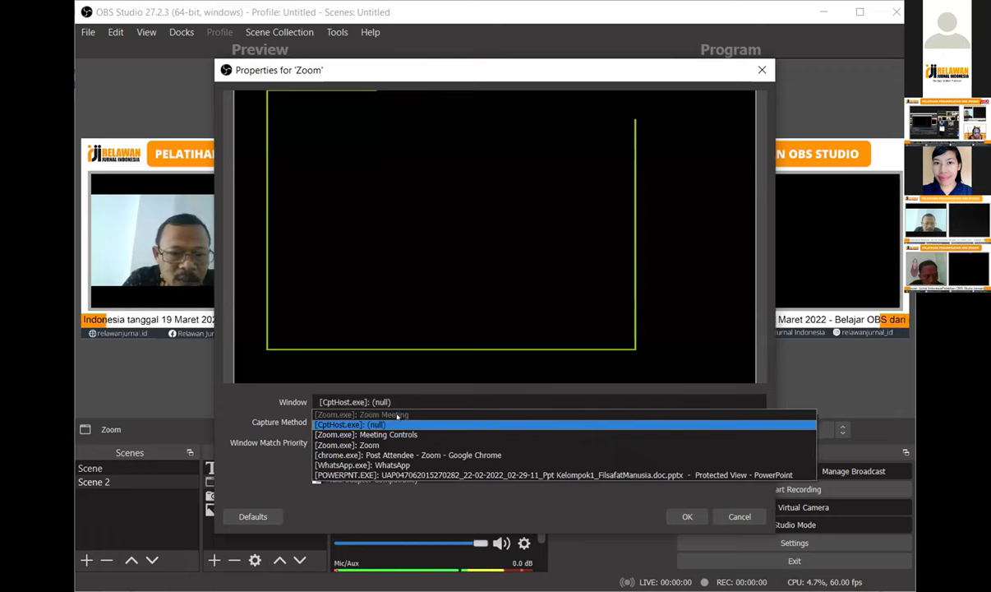
left_click(425, 402)
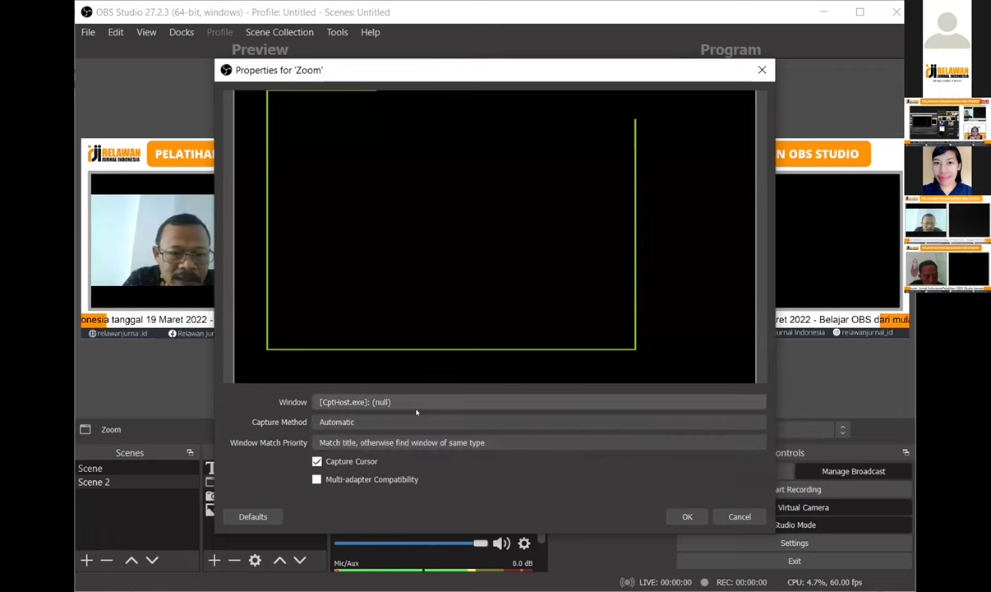
left_click(416, 411)
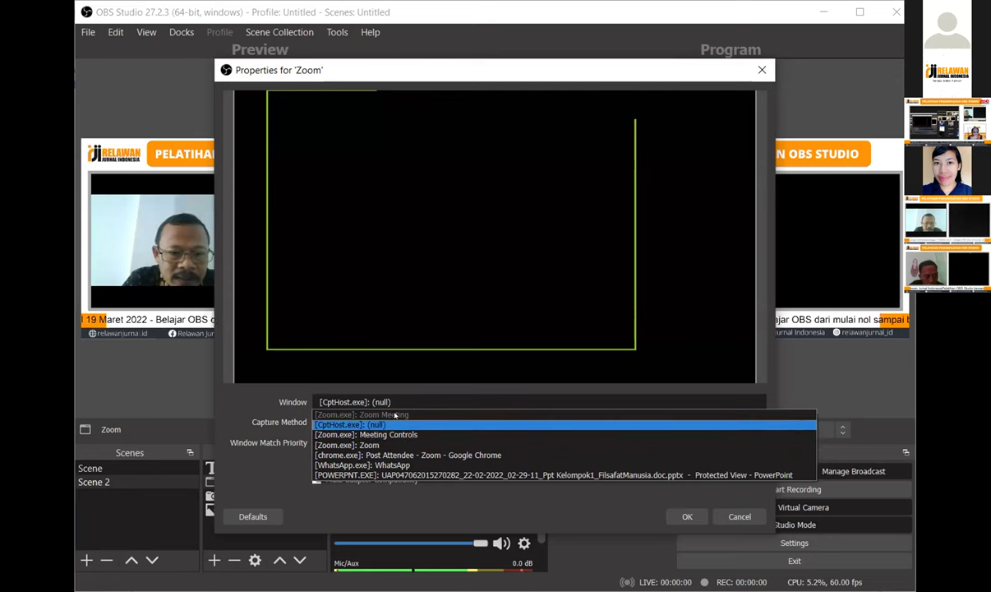
left_click(394, 420)
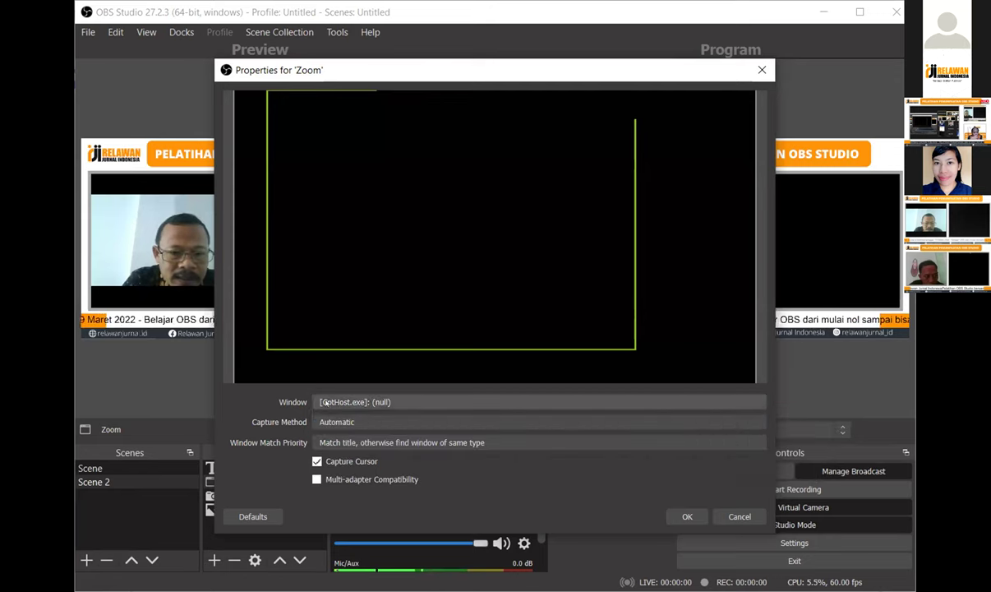
left_click(488, 402)
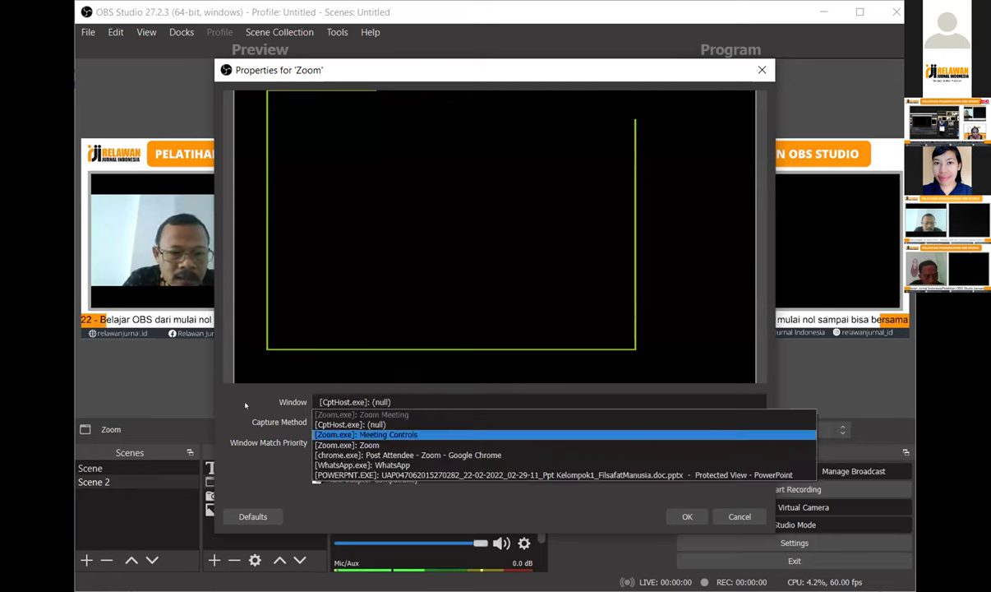
left_click(245, 405)
left_click(740, 516)
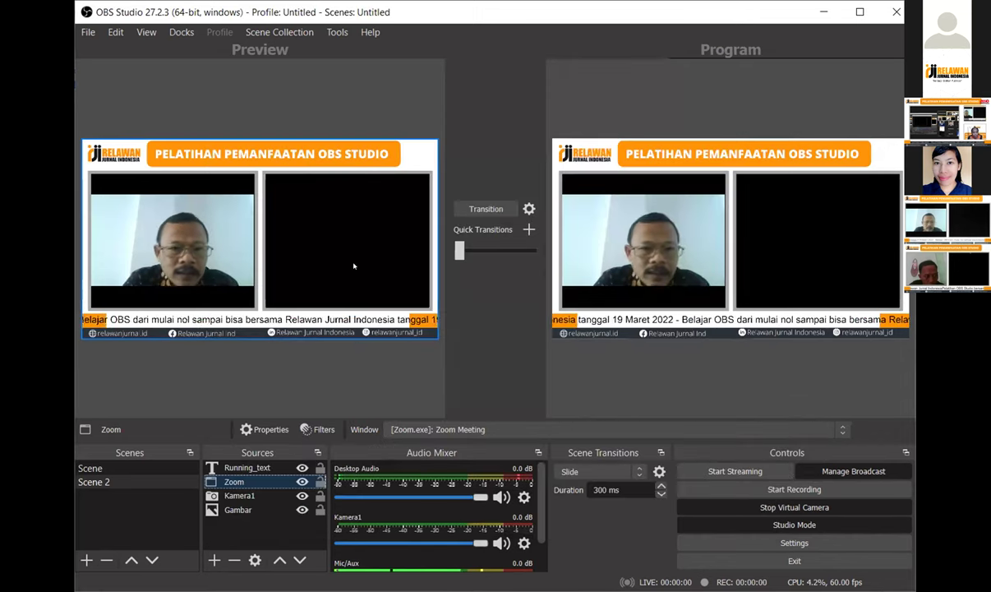
Select the Zoom window capture source in Scene 2
left_click(336, 214)
left_click(262, 481)
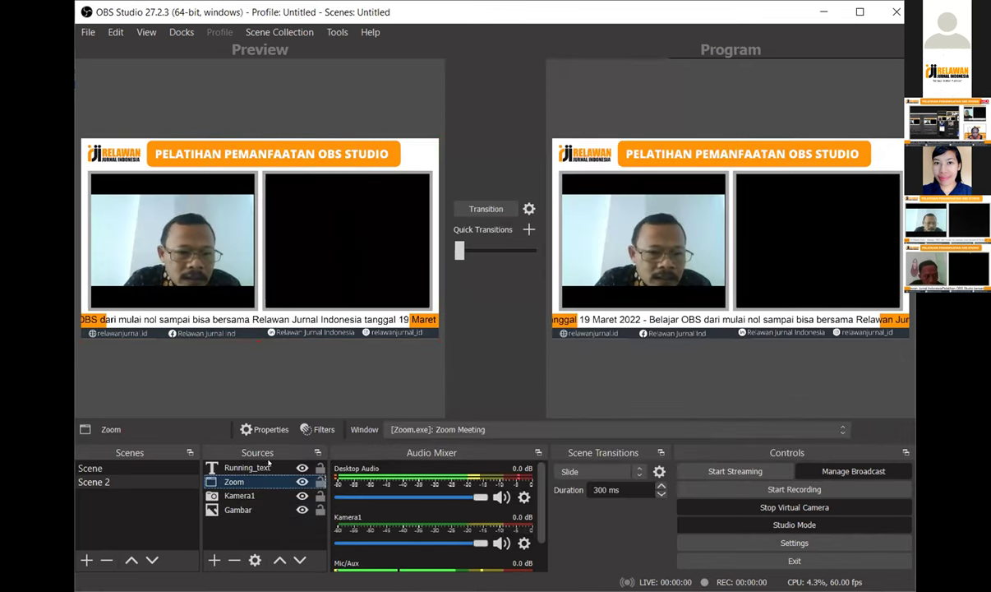